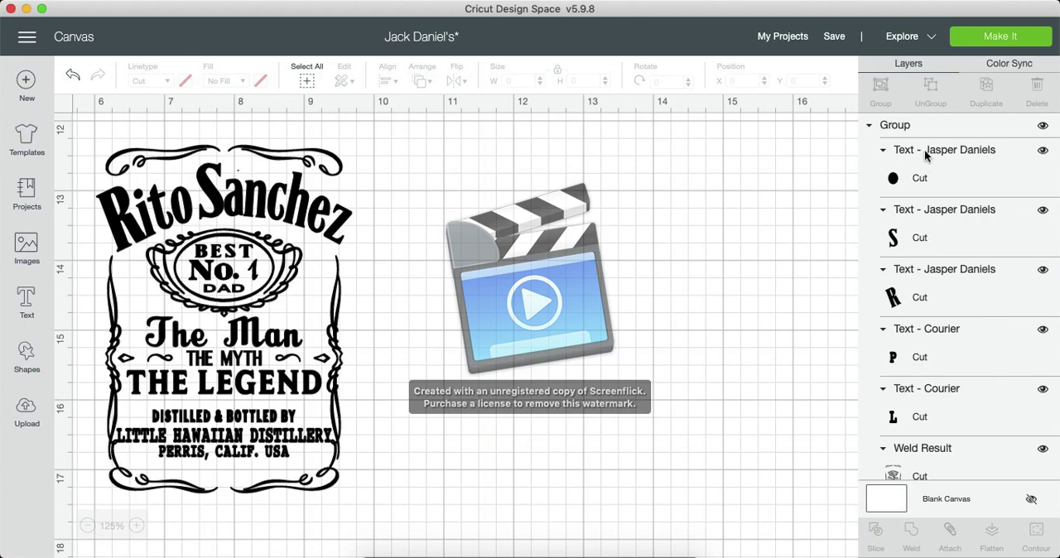
Hide the ito anchez, S, R, PERRIS CALIF. USA and LITTLE HAWAIIAN DISTILLERY layers.
click(1043, 150)
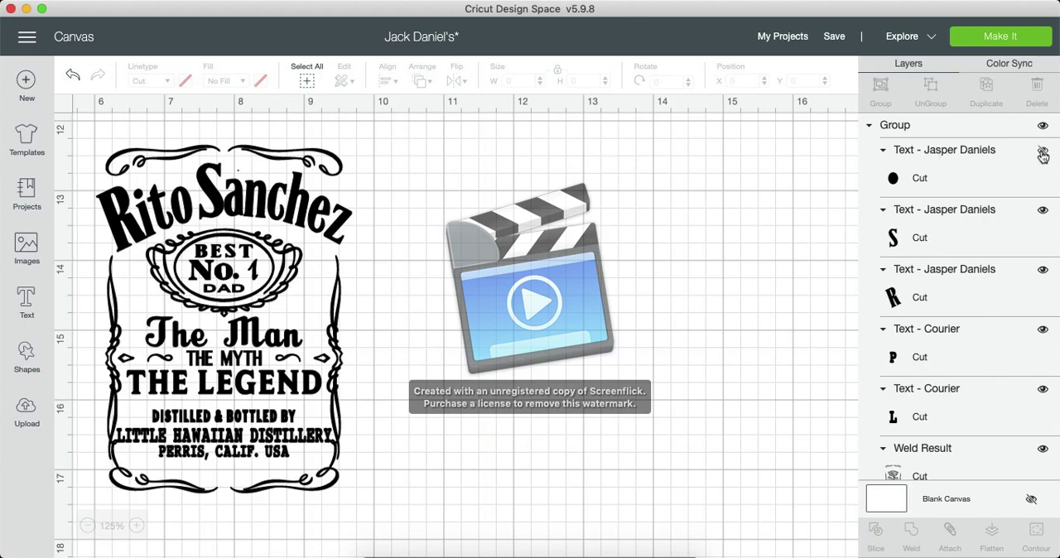
click(1043, 209)
click(1043, 269)
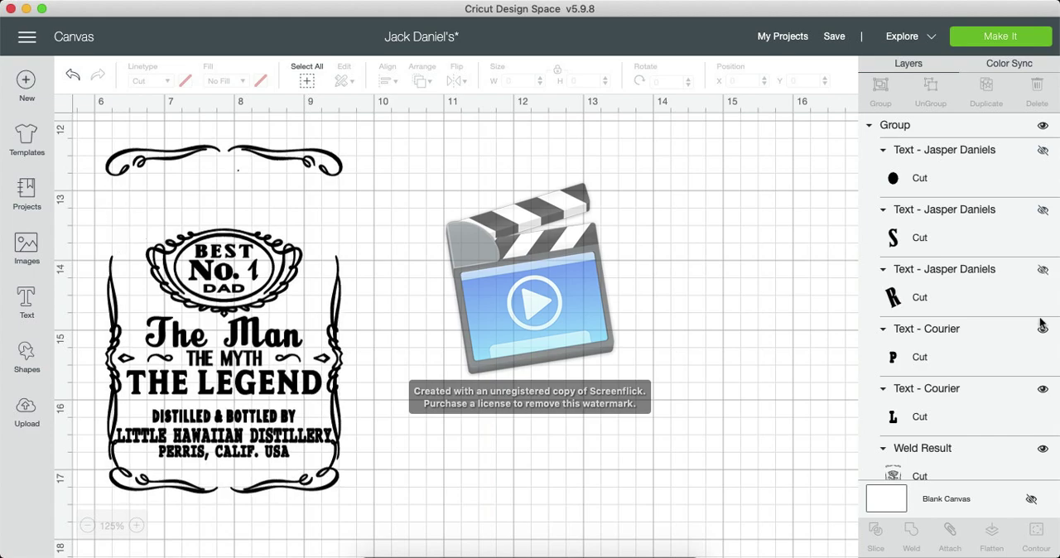
click(1044, 328)
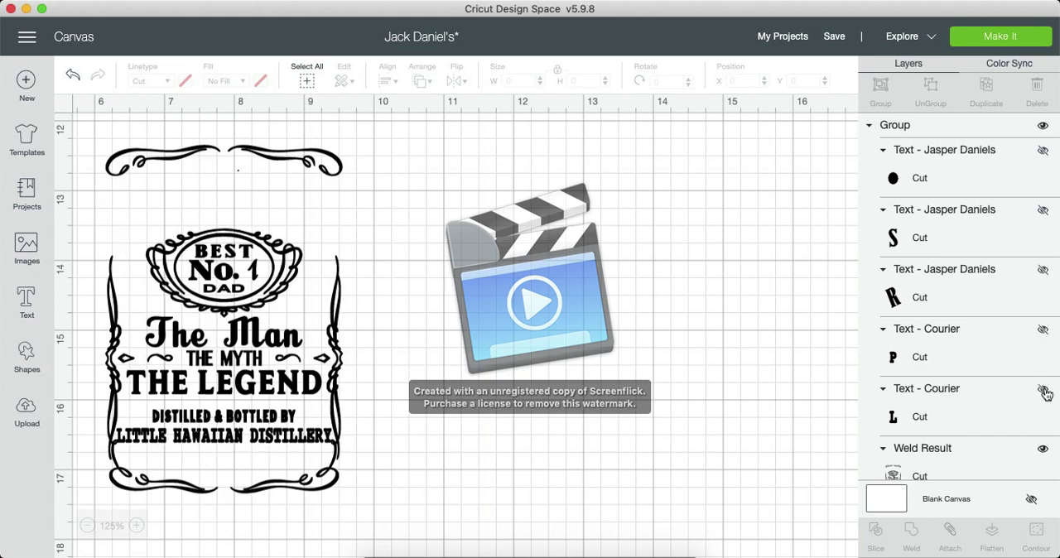
click(1044, 390)
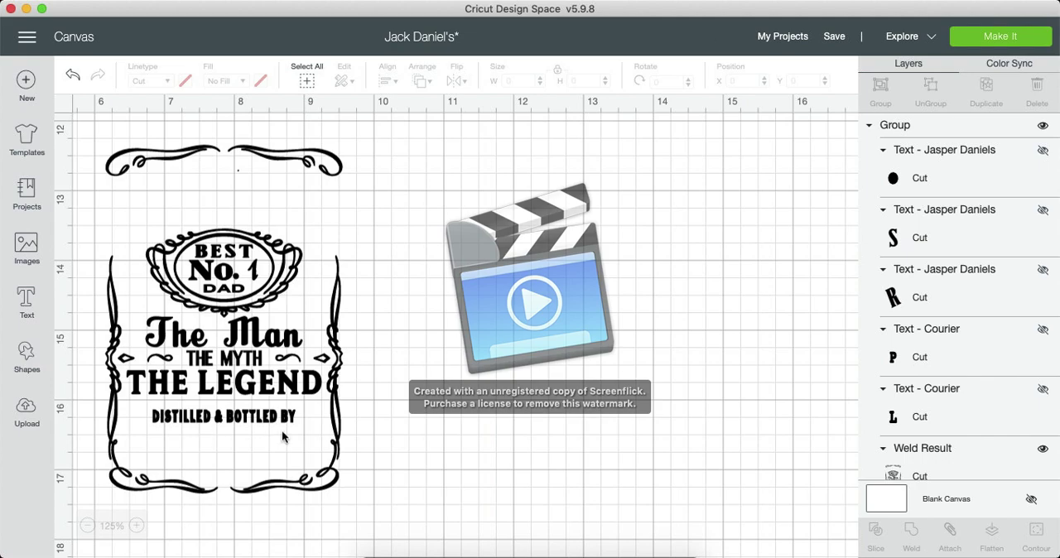
Show those five name and address text layers again.
click(1043, 150)
click(1043, 209)
click(1043, 269)
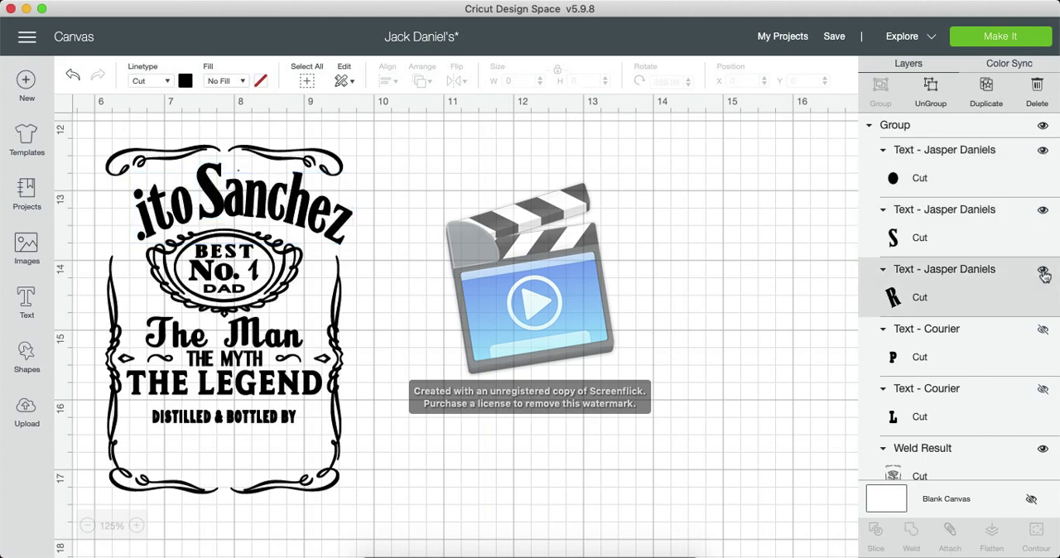
click(1043, 330)
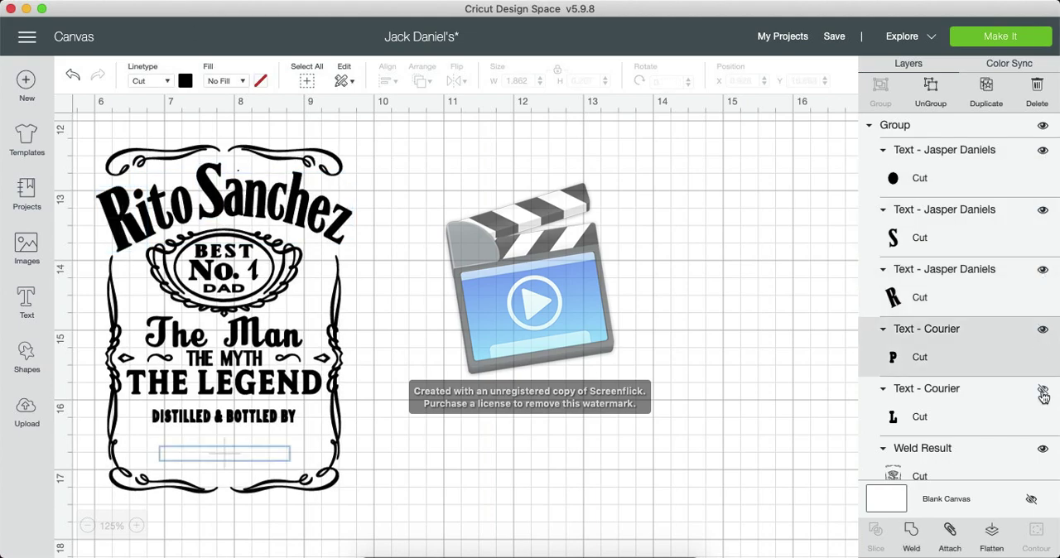
click(1043, 391)
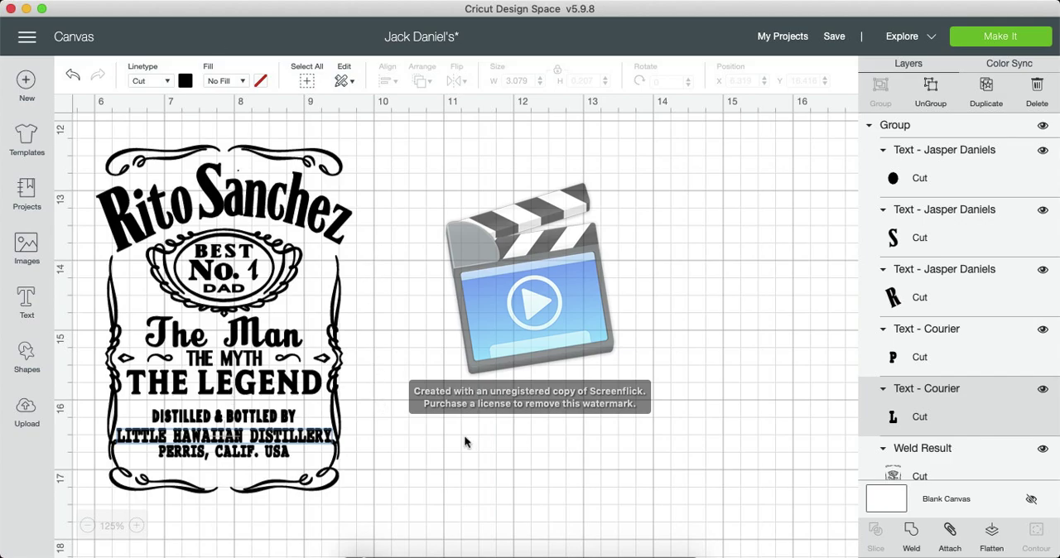
Select the label, then the Rito Sanchez name, S and R letters in turn.
click(291, 208)
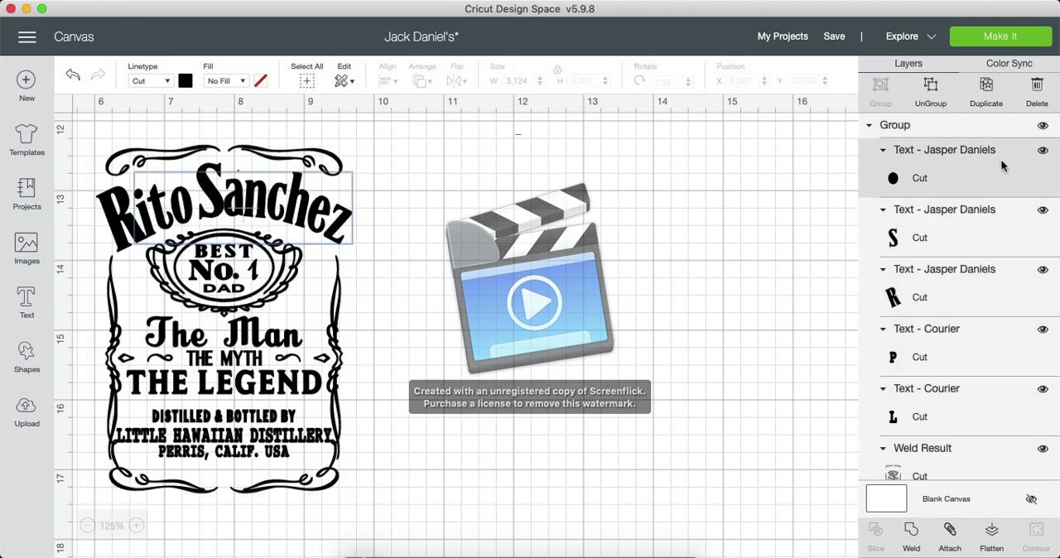
click(1004, 160)
click(949, 216)
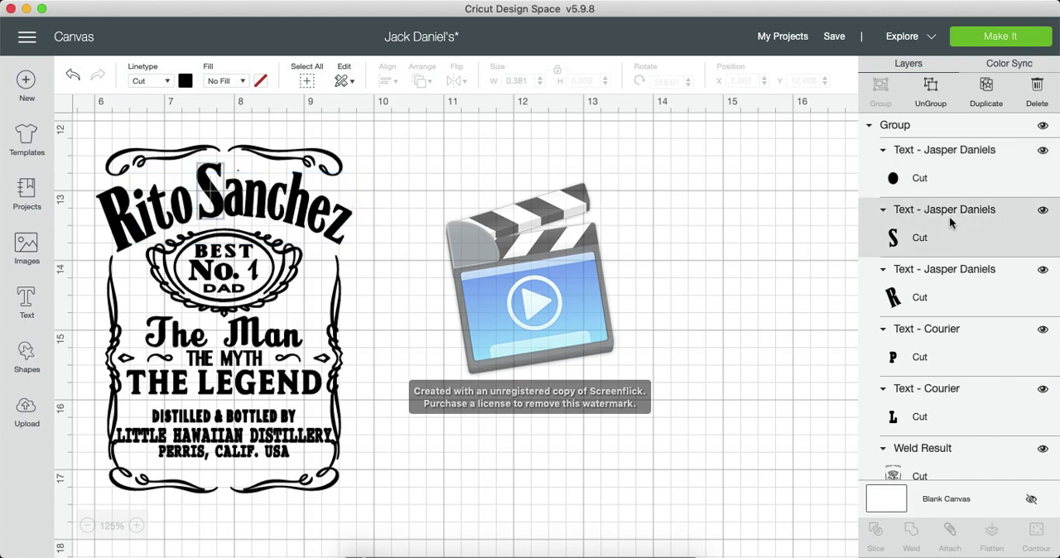
click(949, 282)
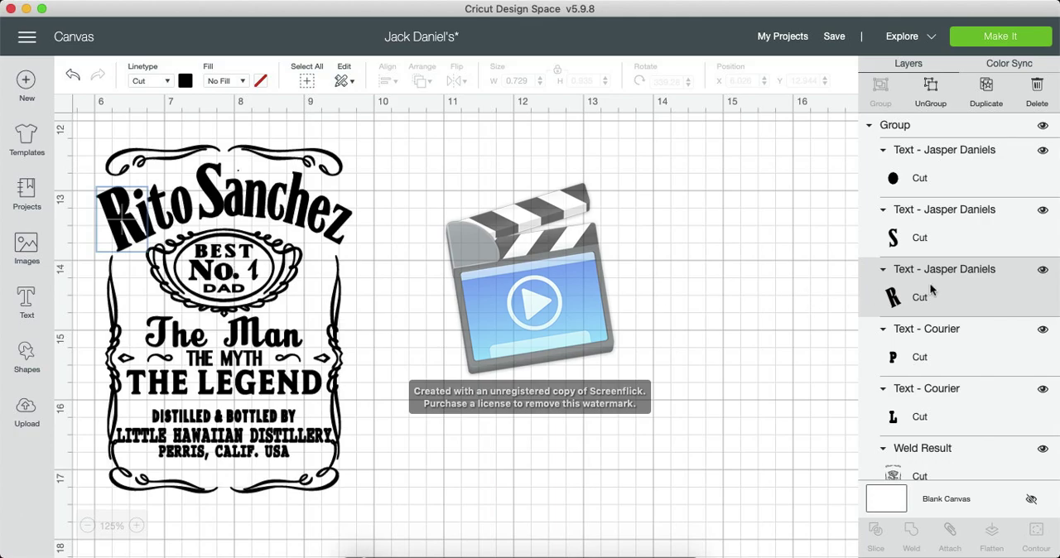
Reselect the whole label design and ungroup it.
click(132, 227)
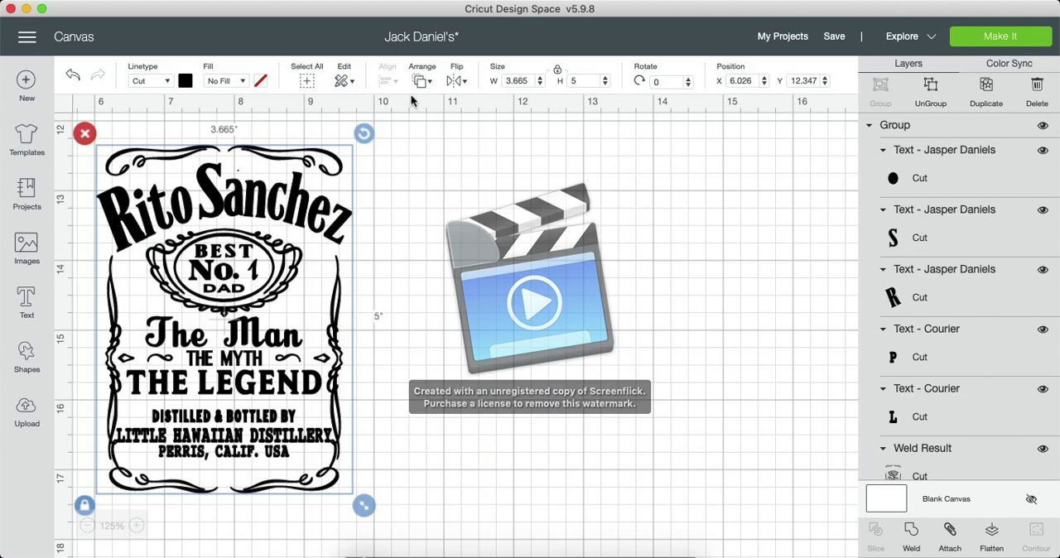
click(77, 220)
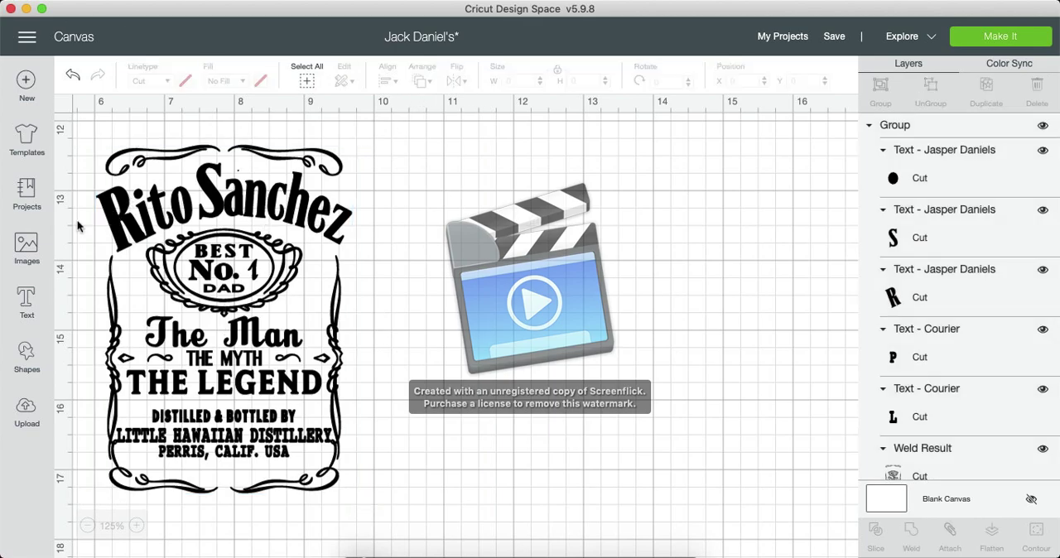
click(115, 218)
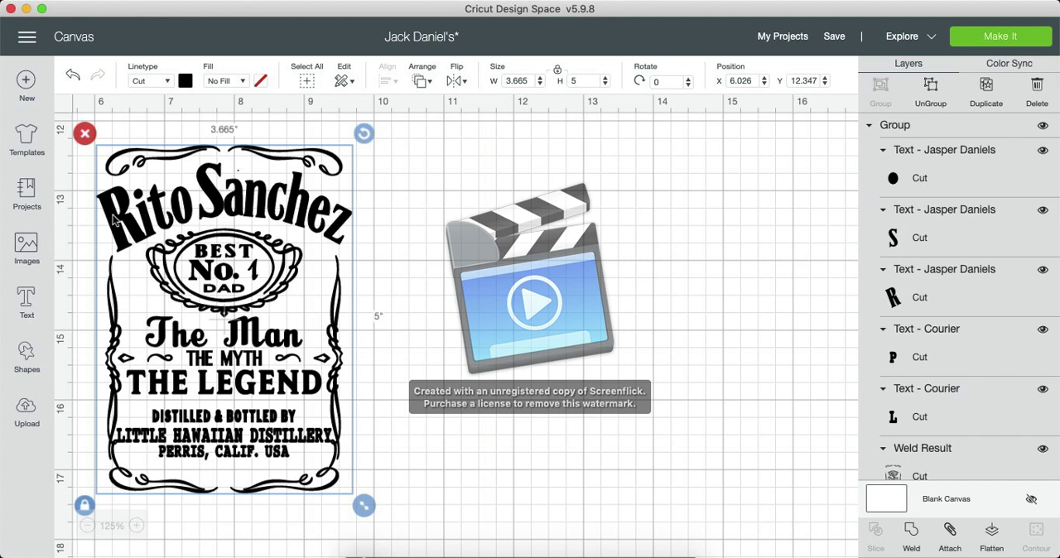
click(931, 86)
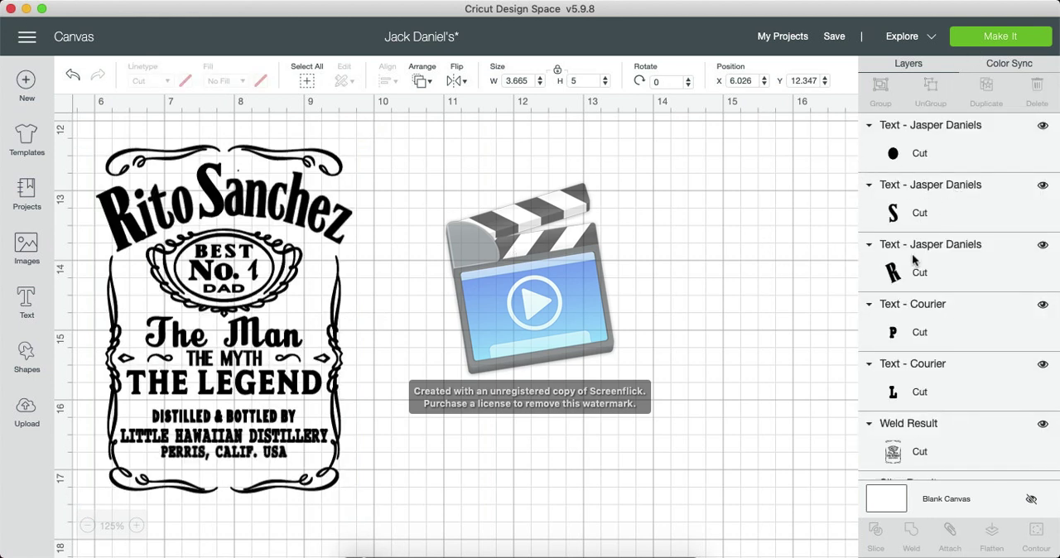
Replace the capital R with a capital B.
click(916, 261)
double_click(125, 224)
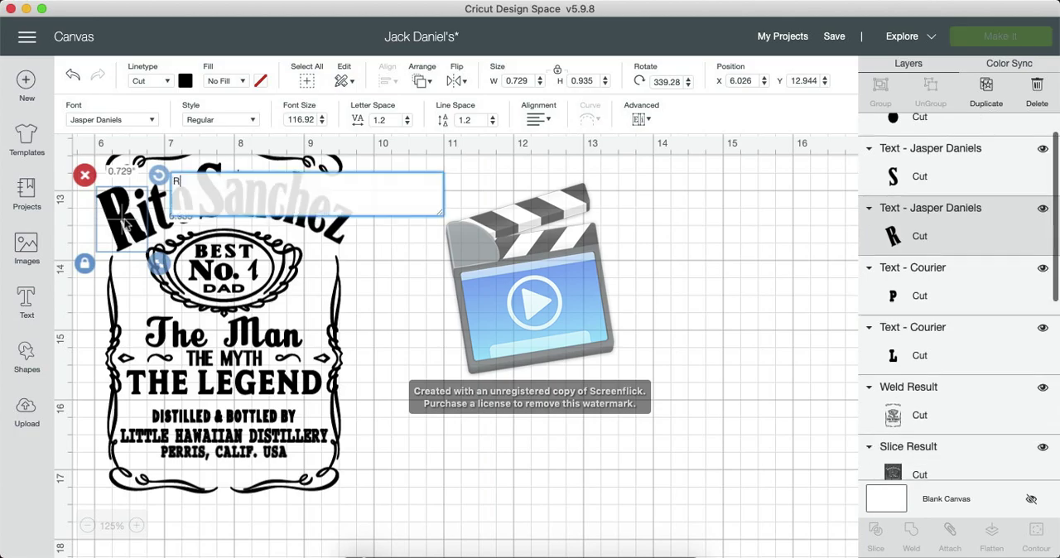
key(BackSpace)
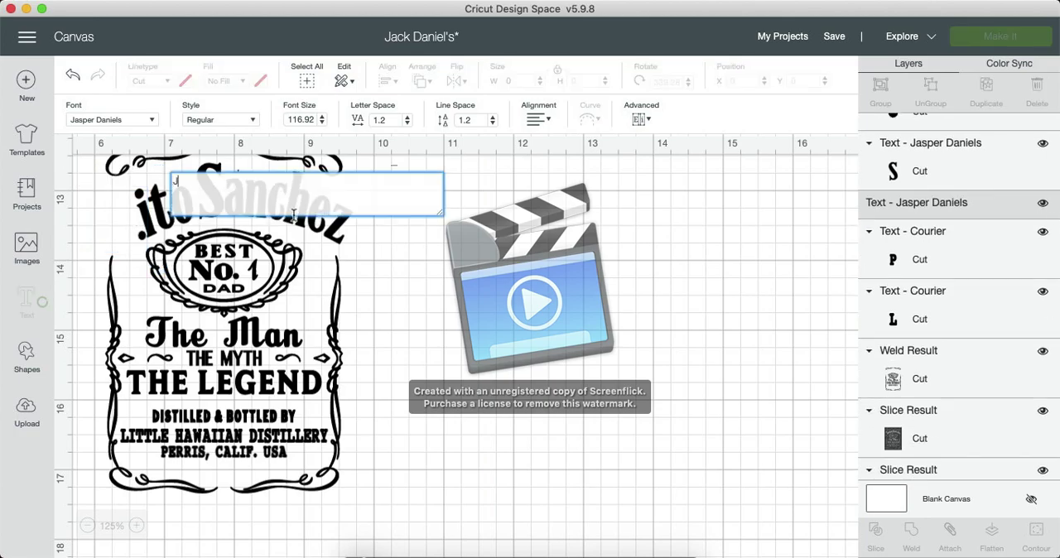
text(B)
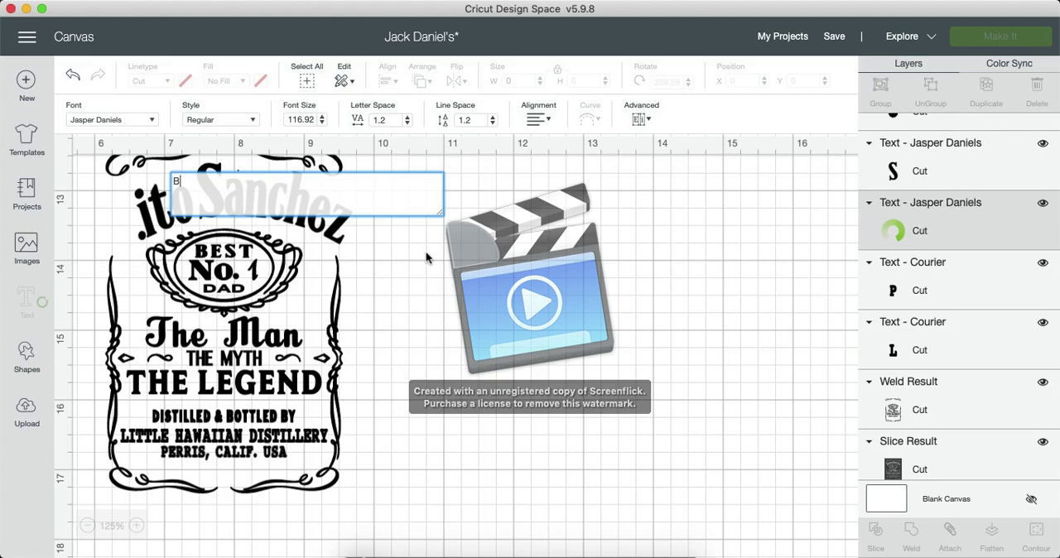
click(426, 255)
Replace the capital S with a capital H.
double_click(217, 203)
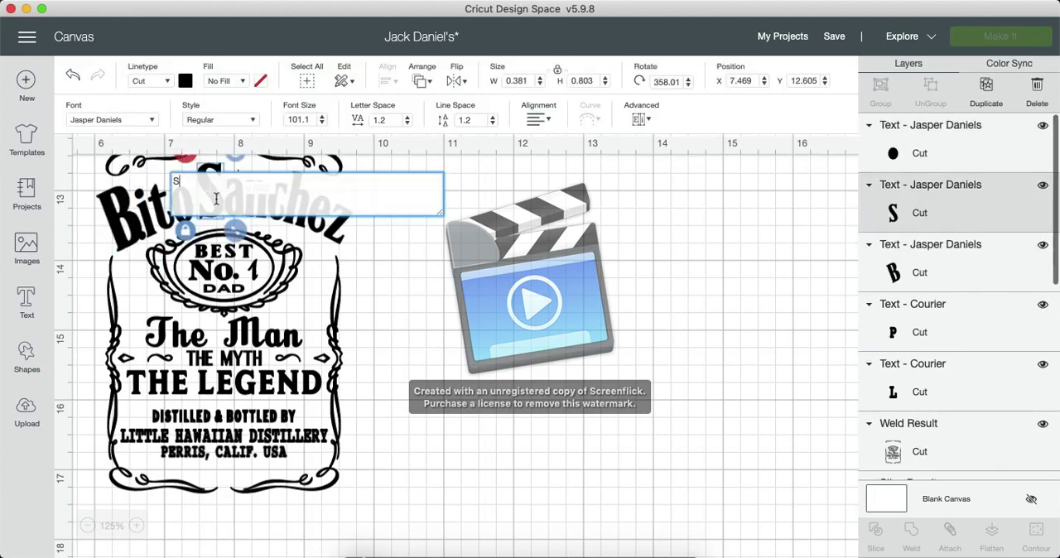
key(BackSpace)
text(H)
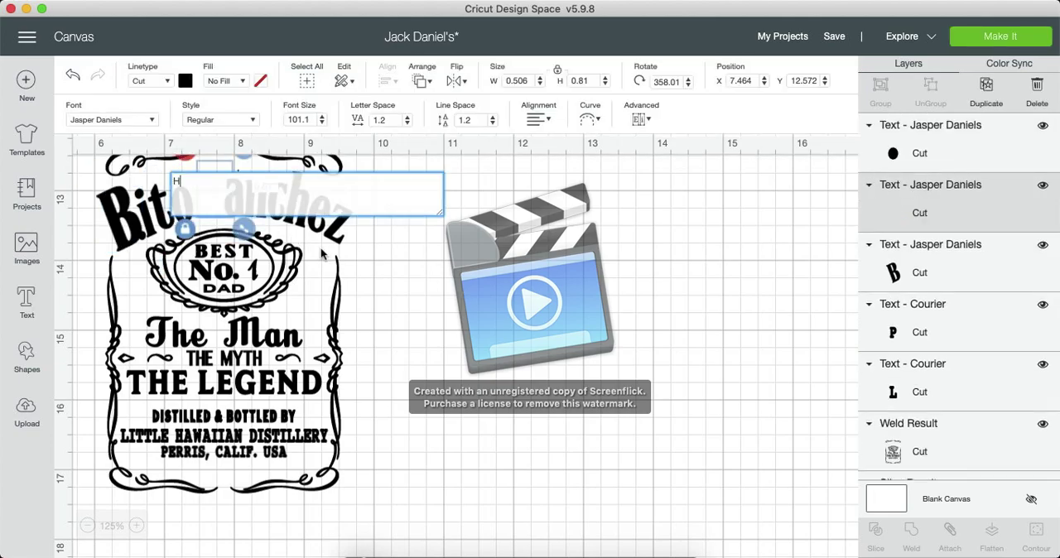
click(428, 281)
Replace the ito anchez text with the rest of the new name, correcting the misspelling 'rayn'.
click(301, 214)
double_click(300, 213)
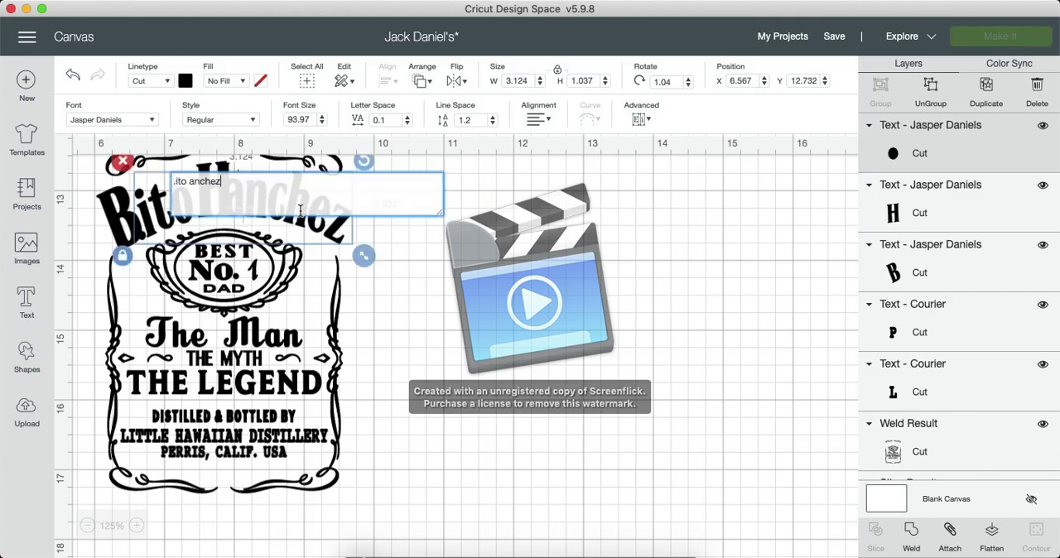
drag(222, 182, 156, 170)
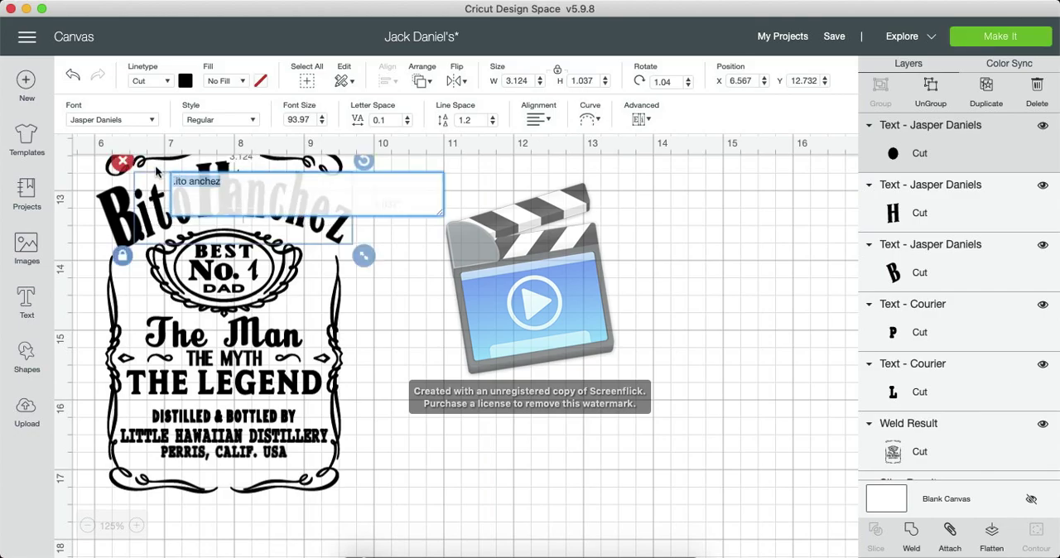
key(BackSpace)
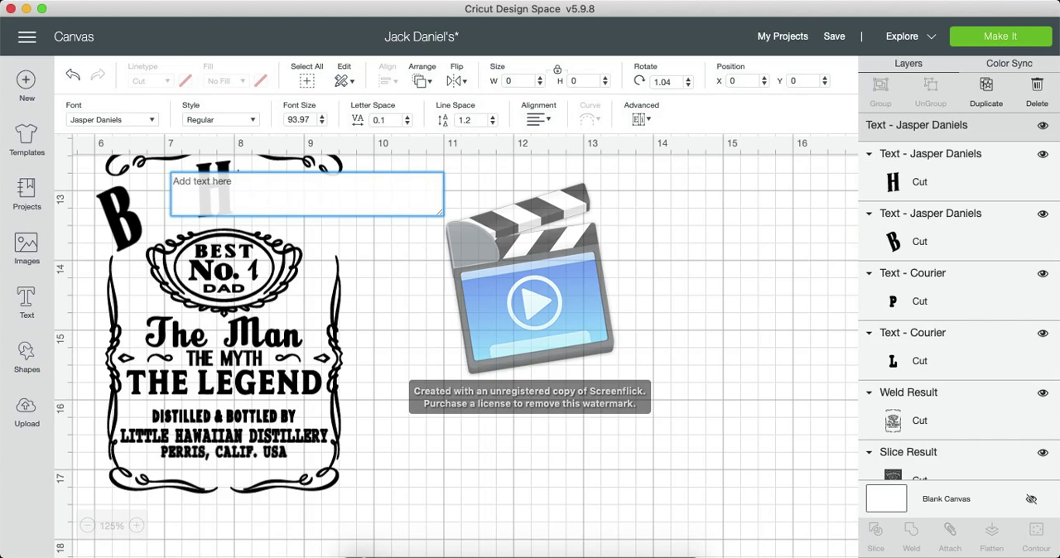
text(B)
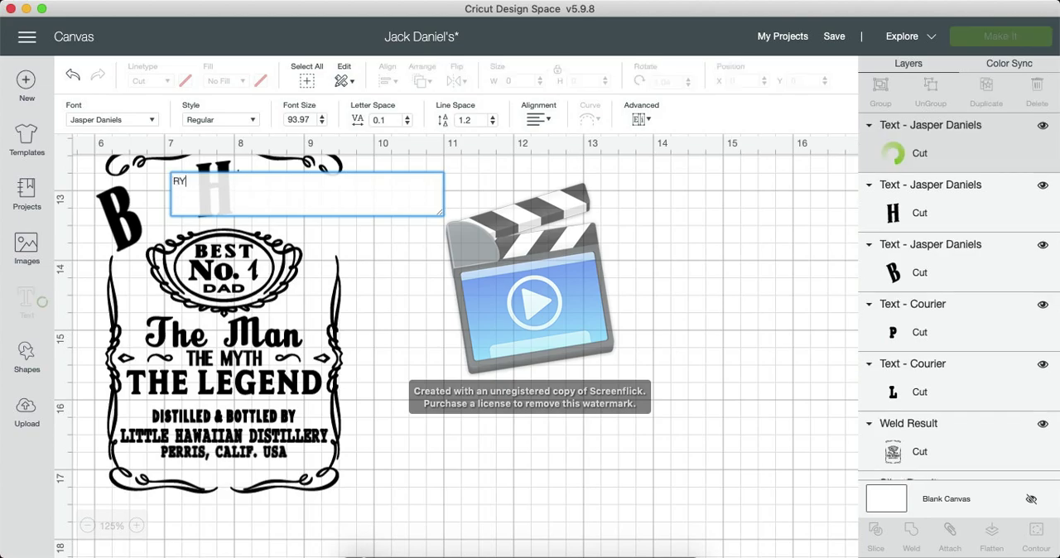
text(HAB)
key(BackSpace)
key(BackSpace)
key(BackSpace)
key(BackSpace)
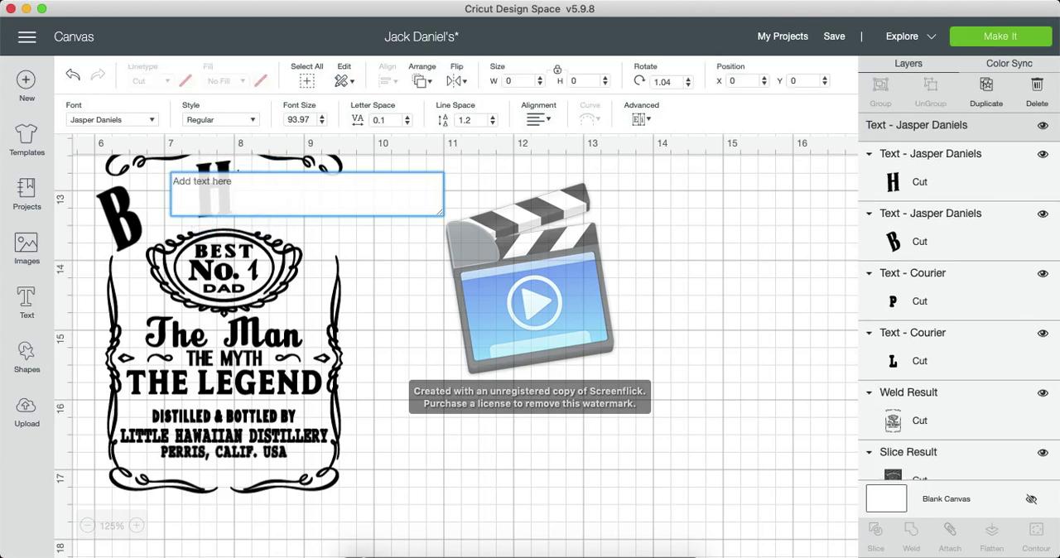
text(rayn)
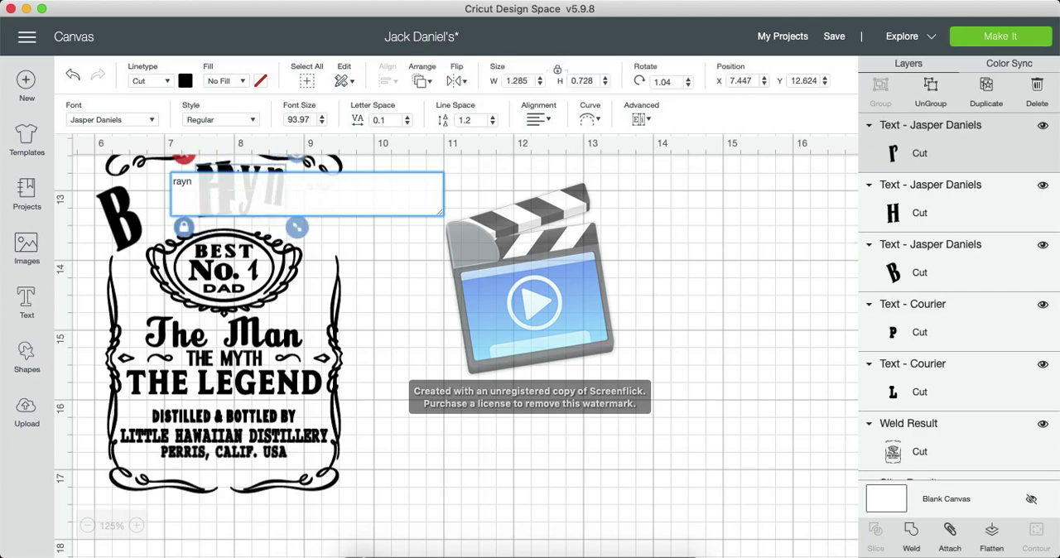
key(BackSpace)
key(BackSpace)
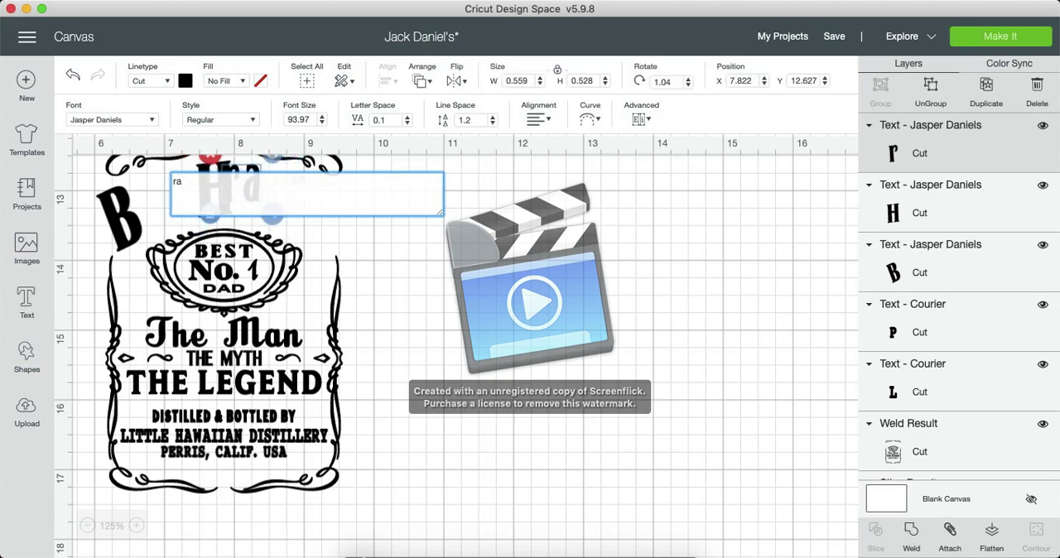
key(BackSpace)
text(yan)
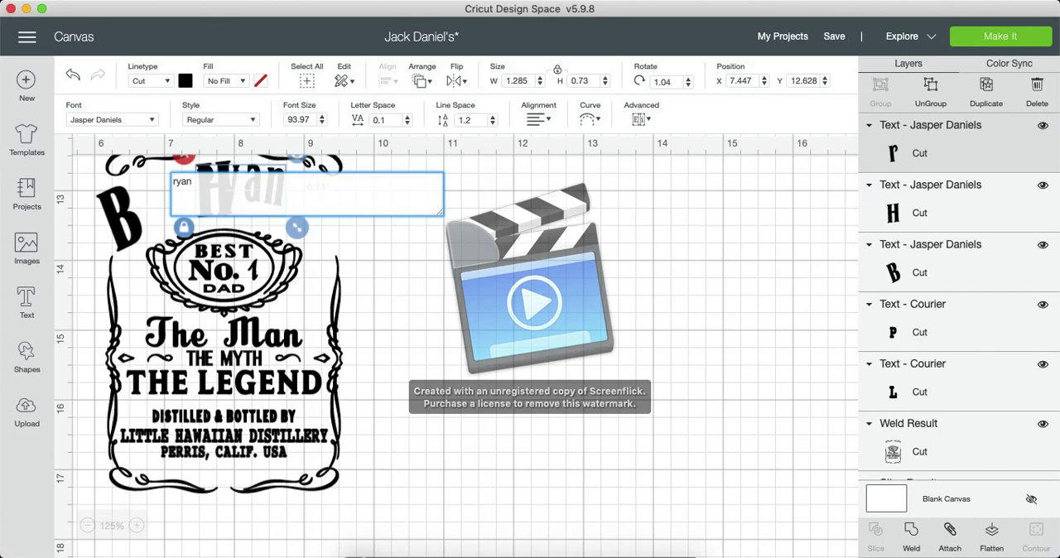
text( hughes)
Nudge the H right, the B up-left, and the ryanHughes text slightly higher.
click(405, 261)
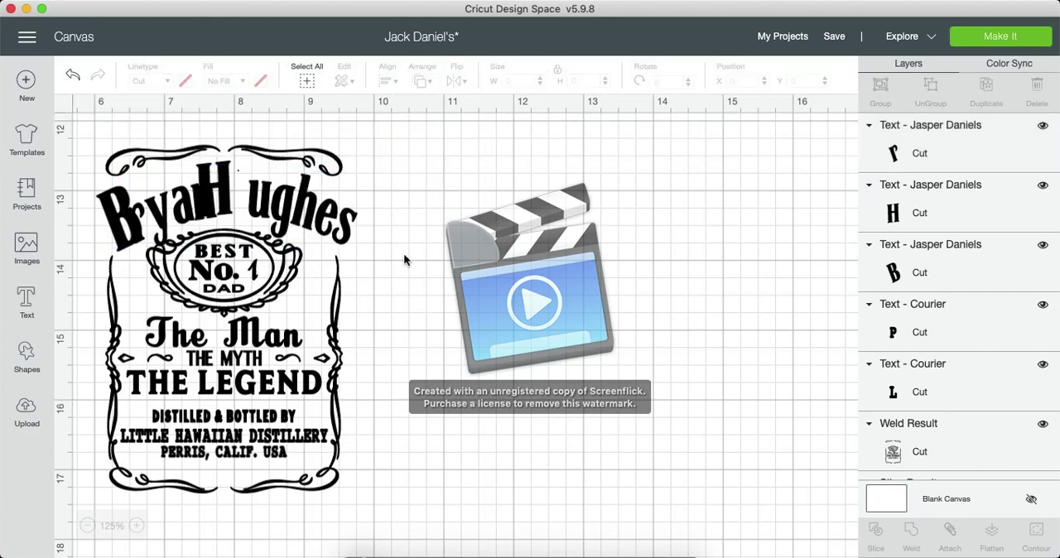
drag(230, 200, 245, 197)
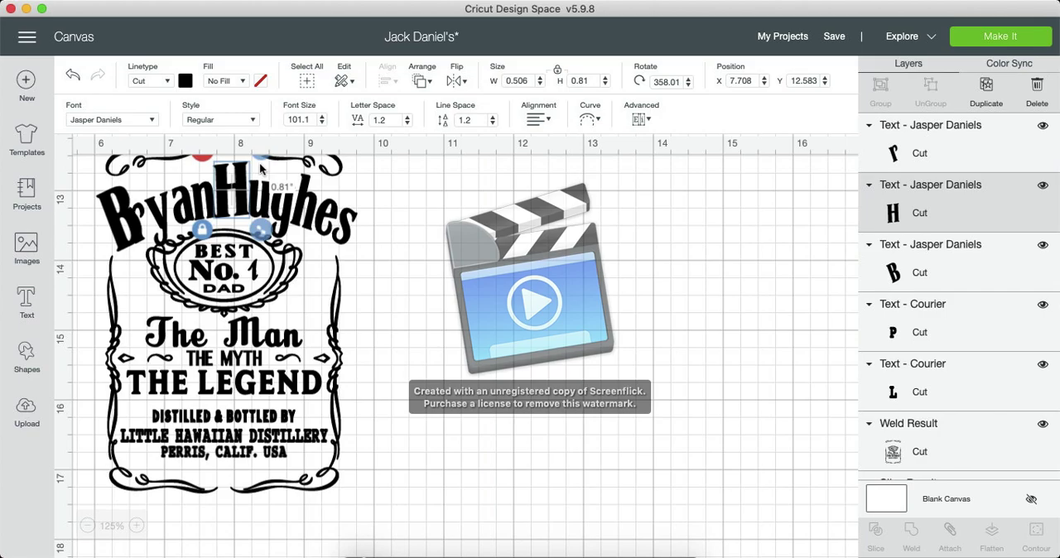
click(122, 217)
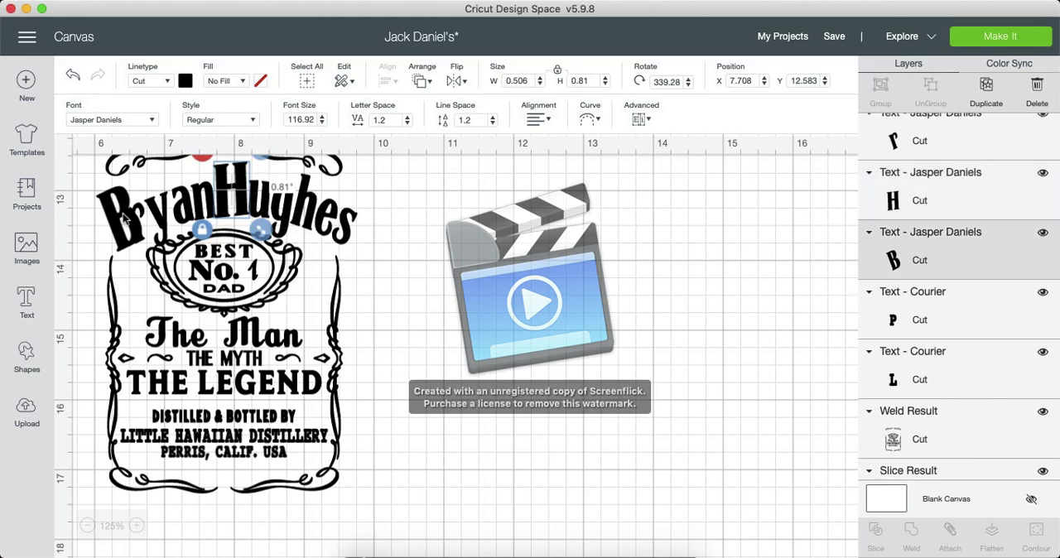
drag(122, 217, 113, 210)
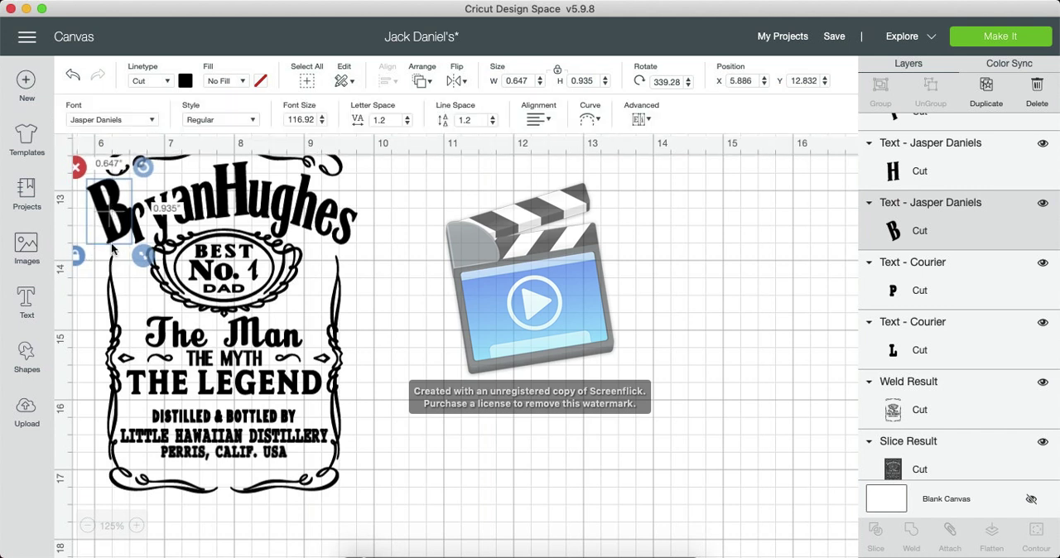
click(346, 242)
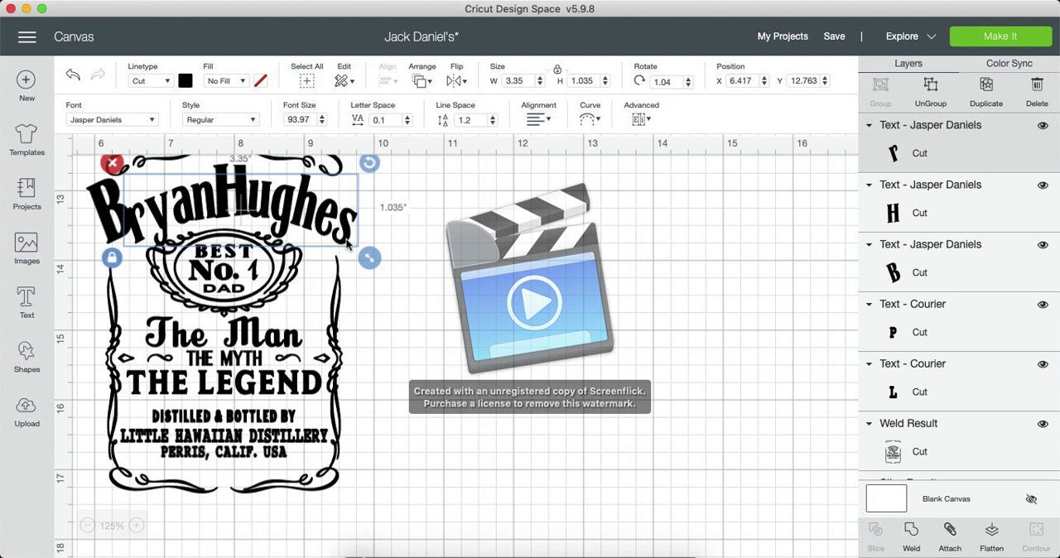
drag(347, 243, 346, 230)
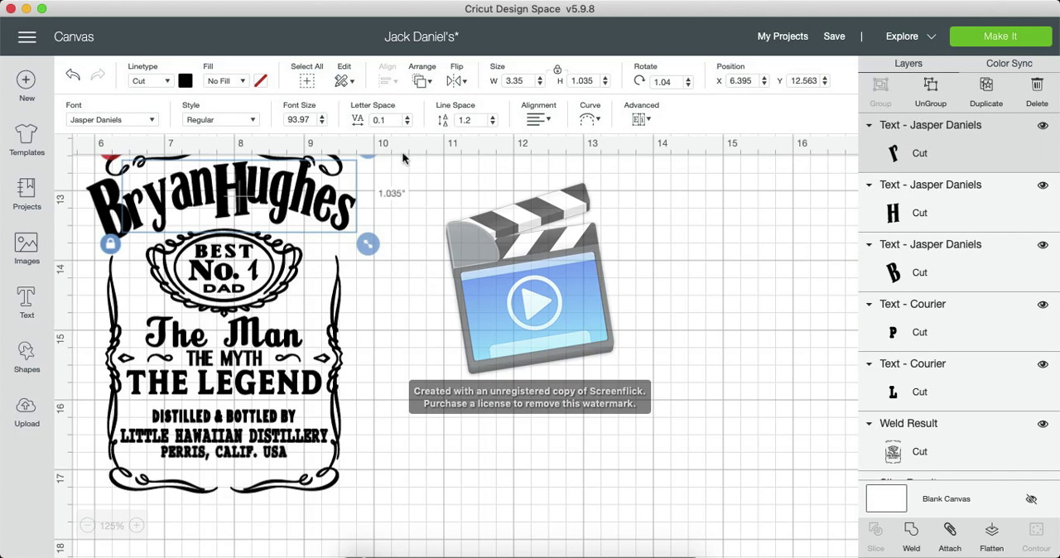
scroll(370, 211, up, 3)
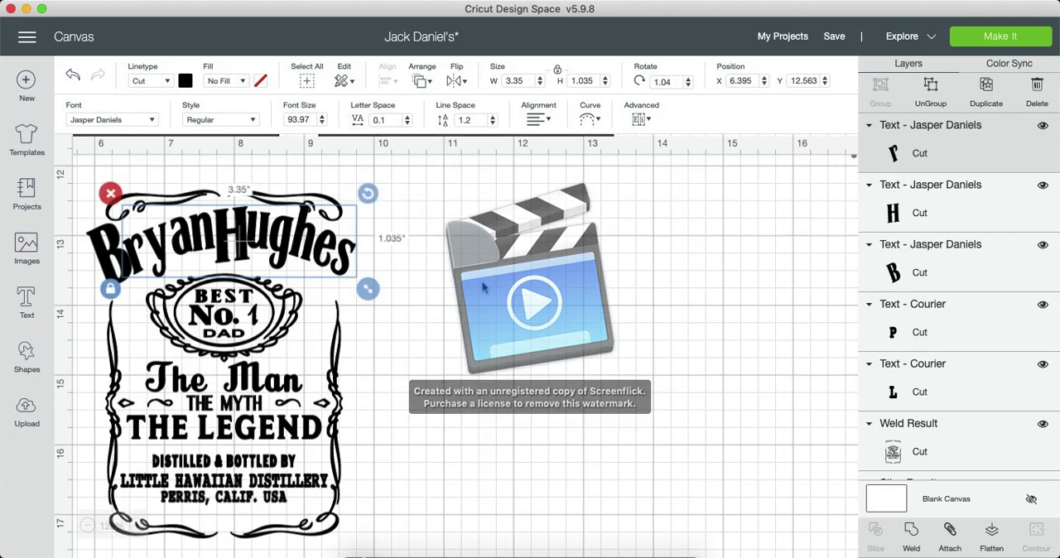
Tilt the ryanHughes text slightly and settle its position.
drag(368, 187, 371, 198)
drag(317, 256, 320, 263)
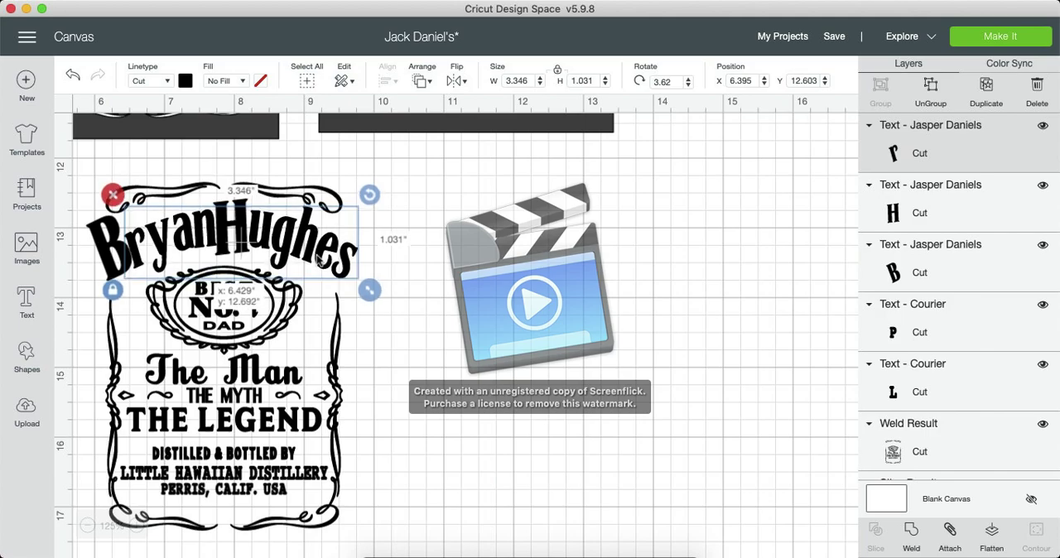
drag(319, 259, 319, 258)
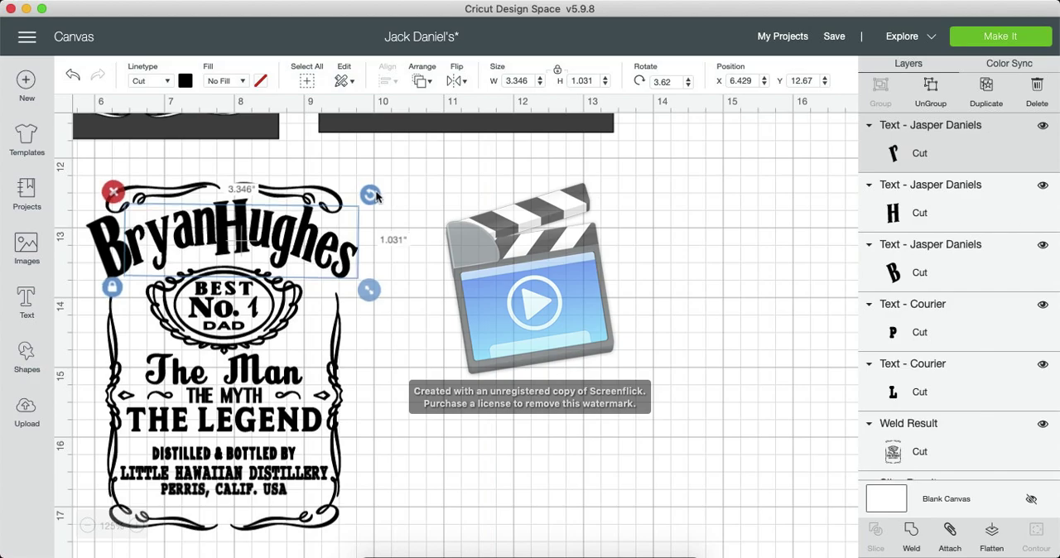
drag(377, 196, 375, 200)
drag(336, 250, 335, 251)
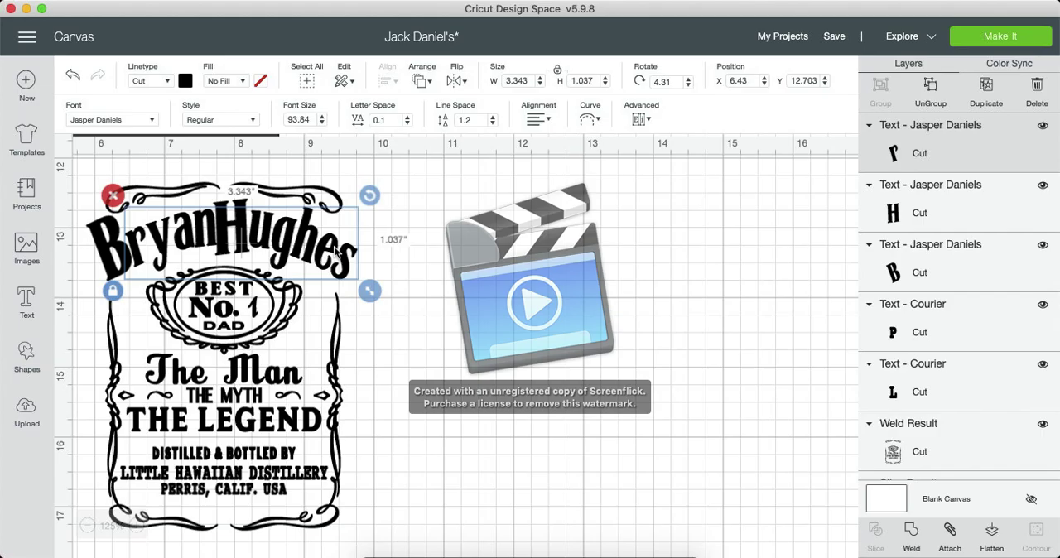
Tilt the capital H of Hughes and move it into place beside the name.
click(449, 271)
click(230, 232)
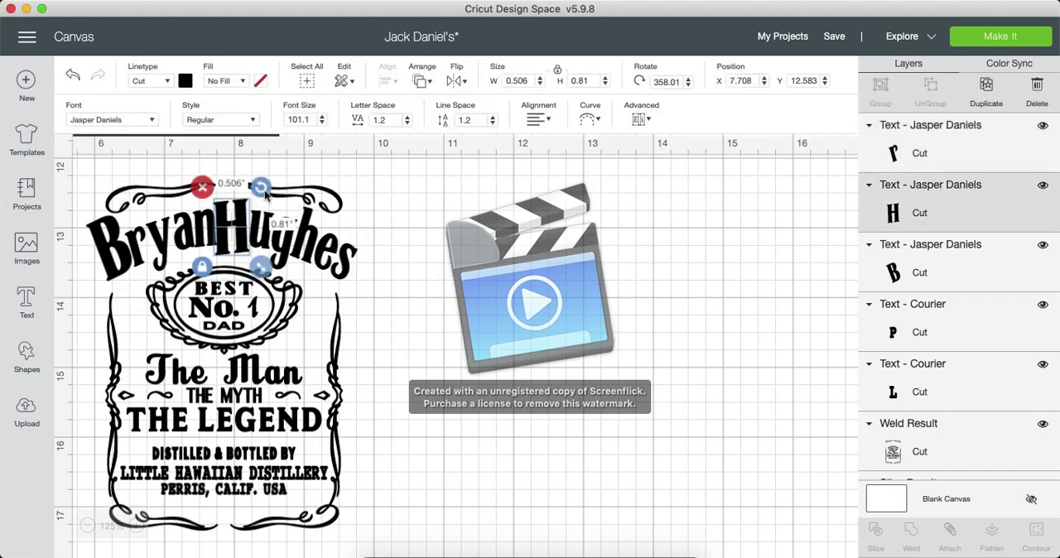
drag(262, 188, 264, 179)
mouse_move(237, 247)
mouse_down()
mouse_move(238, 235)
mouse_move(269, 262)
mouse_move(243, 234)
mouse_up()
drag(264, 182, 245, 214)
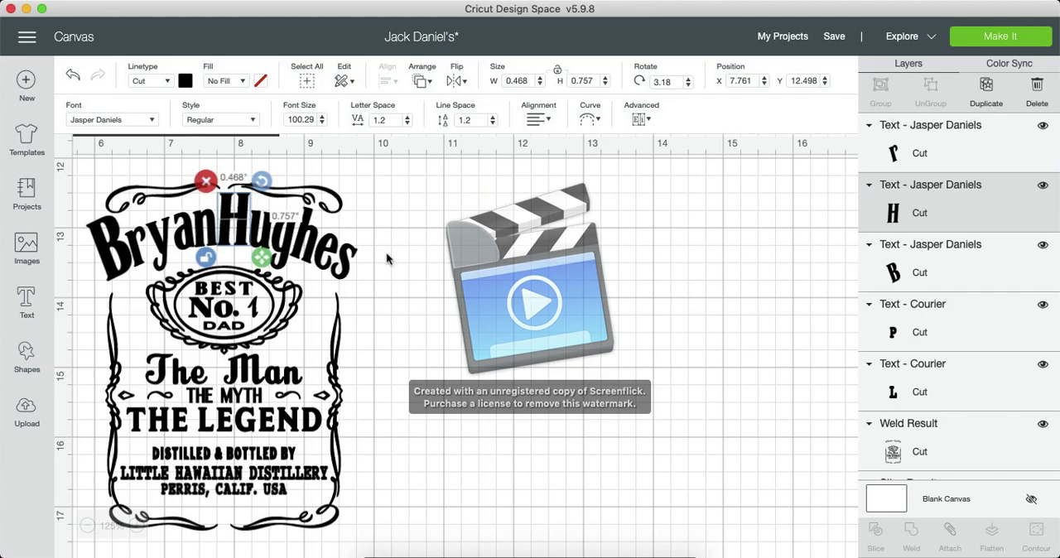
drag(386, 257, 82, 170)
Nudge the capital H of Hughes slightly to the right.
drag(228, 207, 228, 207)
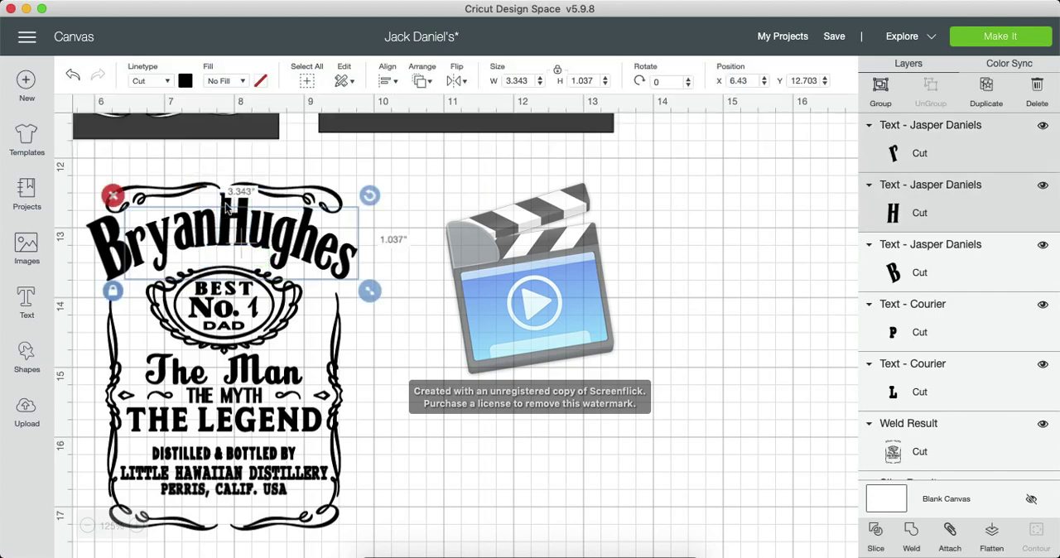
shift+click(114, 256)
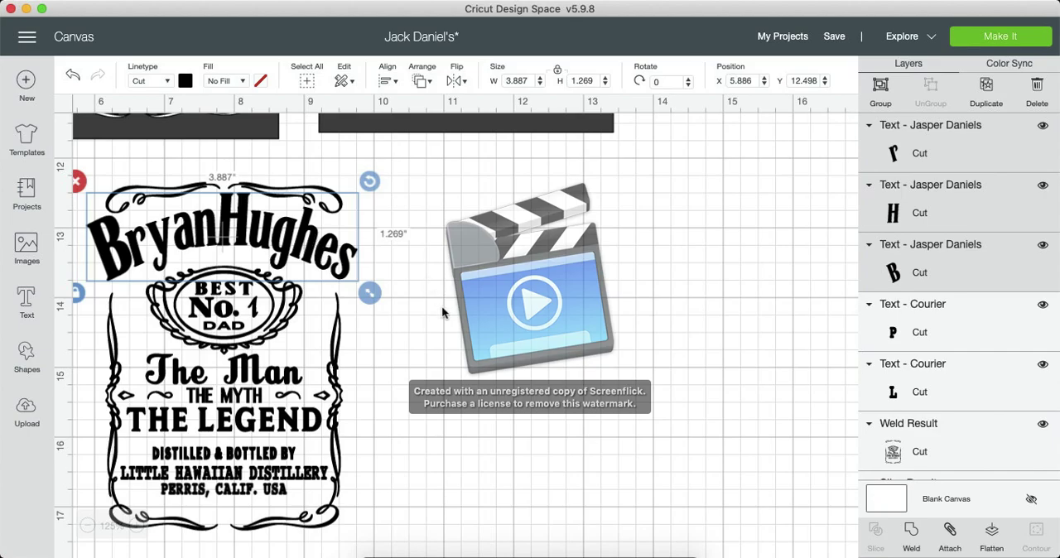
click(278, 480)
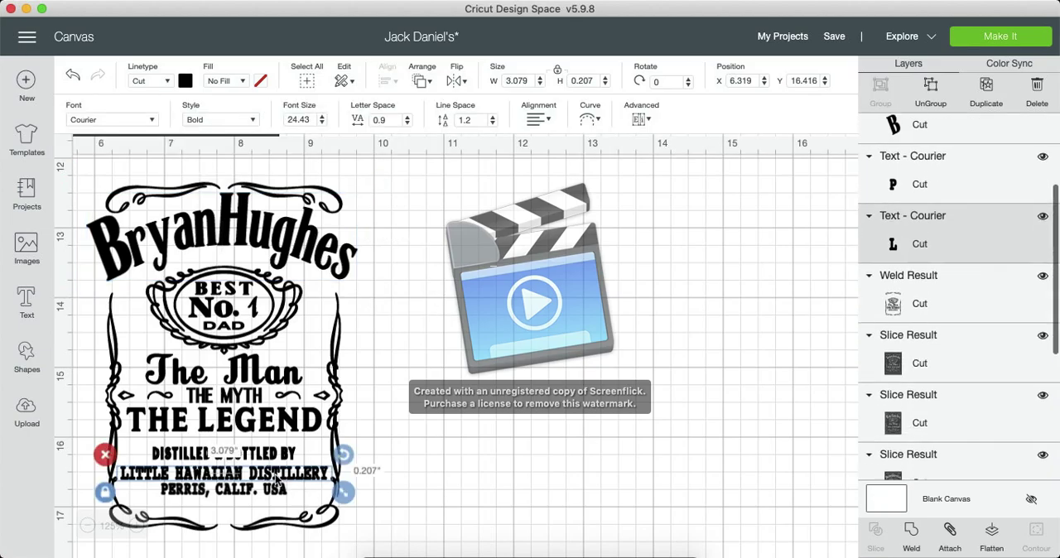
click(244, 234)
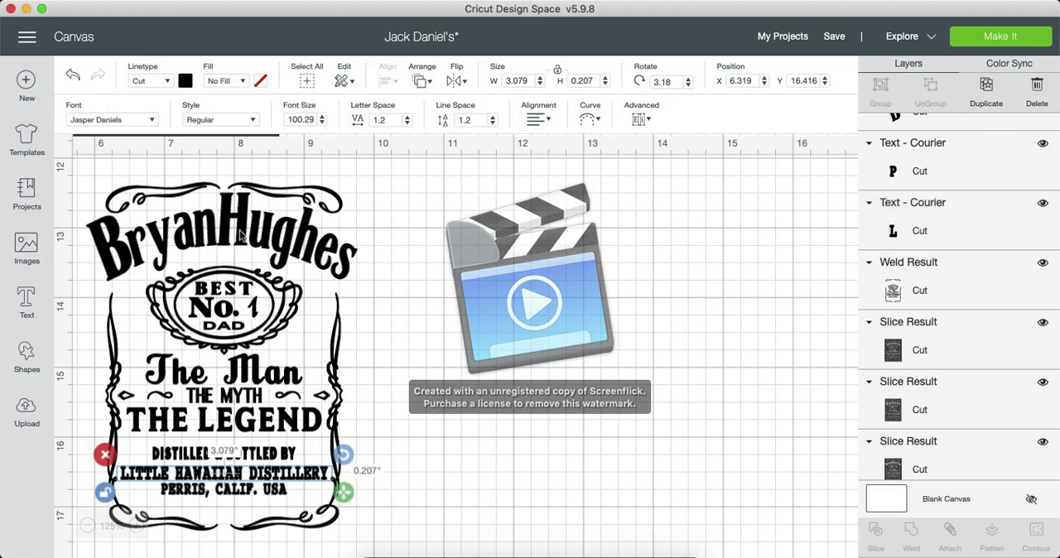
drag(246, 234, 269, 232)
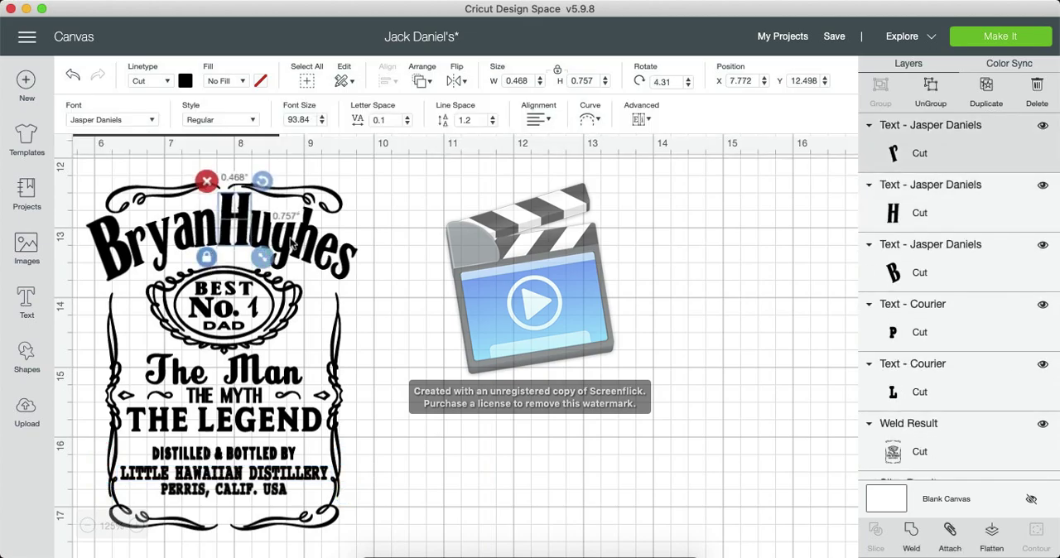
Group the B, H and ryanHughes pieces and move the group slightly down.
shift+click(208, 232)
shift+click(120, 242)
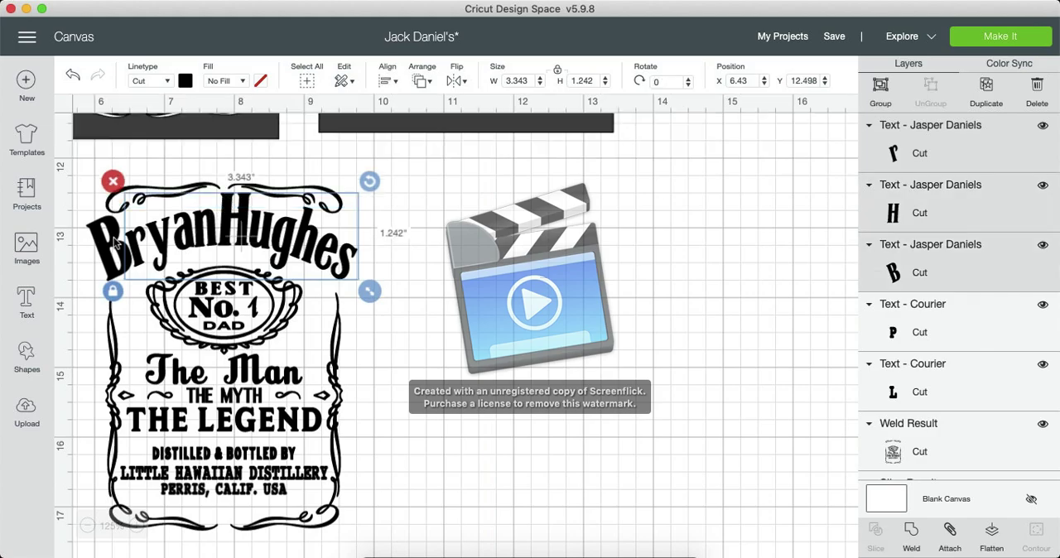
click(881, 86)
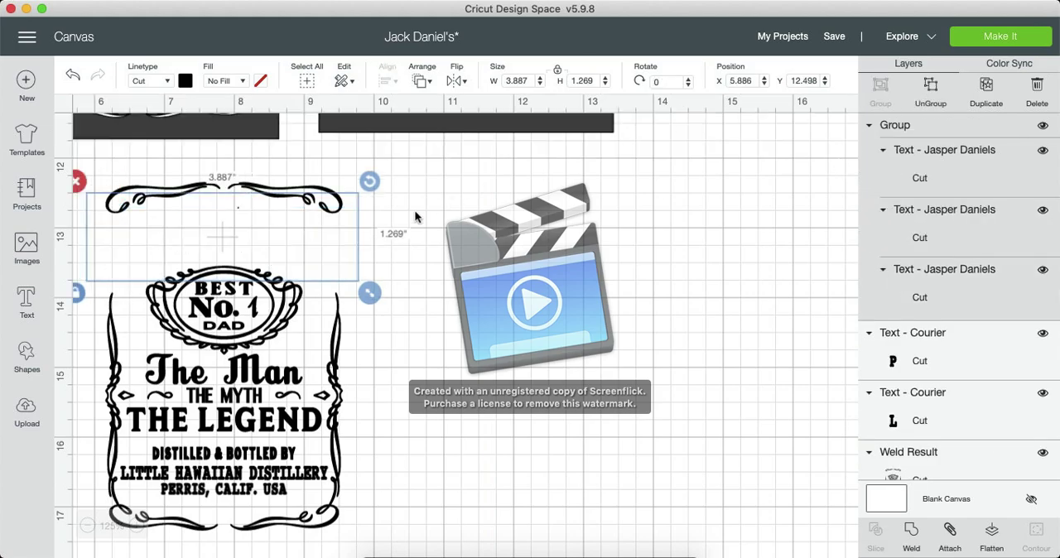
drag(303, 258, 303, 265)
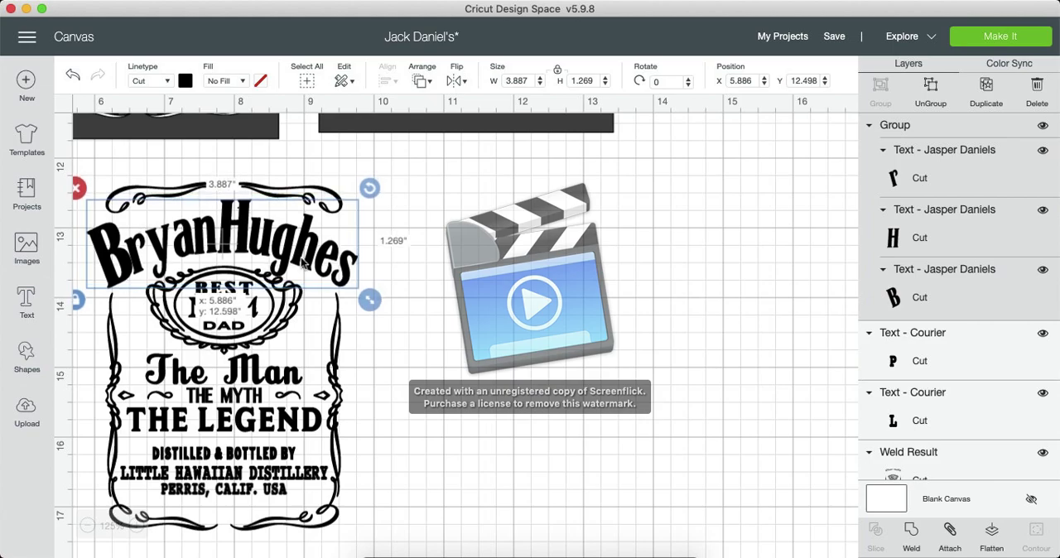
click(418, 274)
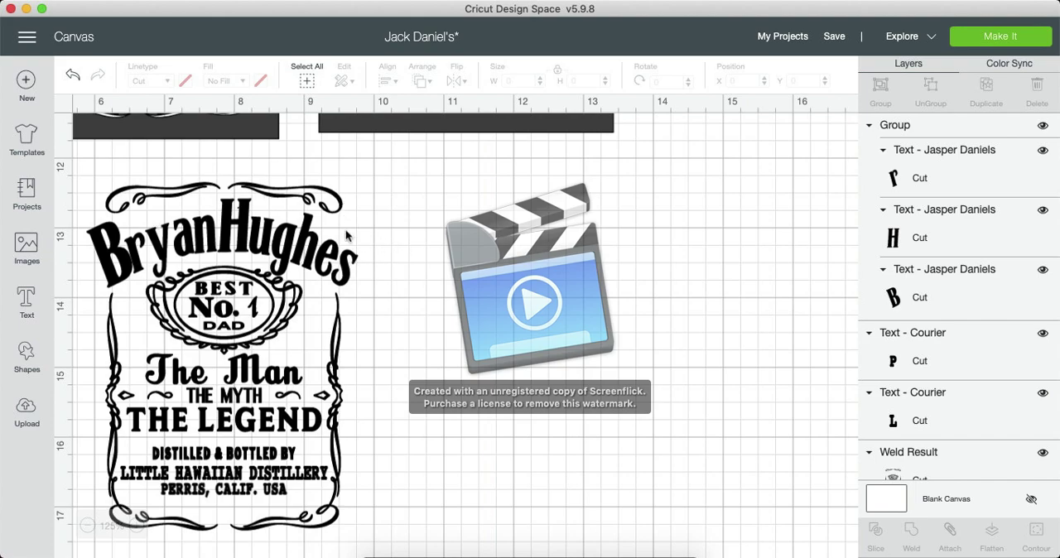
Apply Center Horizontally to all label elements, then deselect the design.
drag(243, 159, 217, 538)
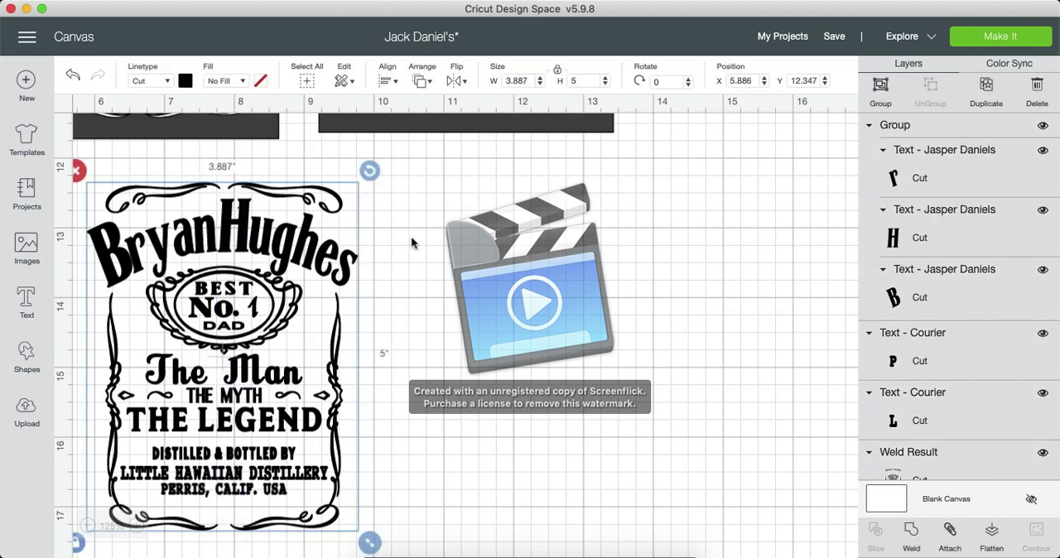
click(387, 81)
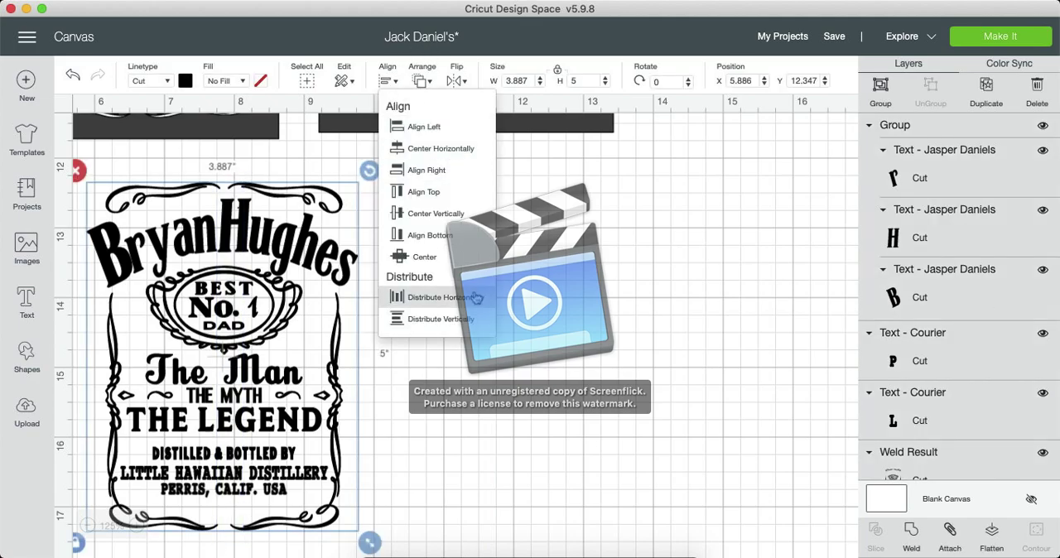
click(448, 154)
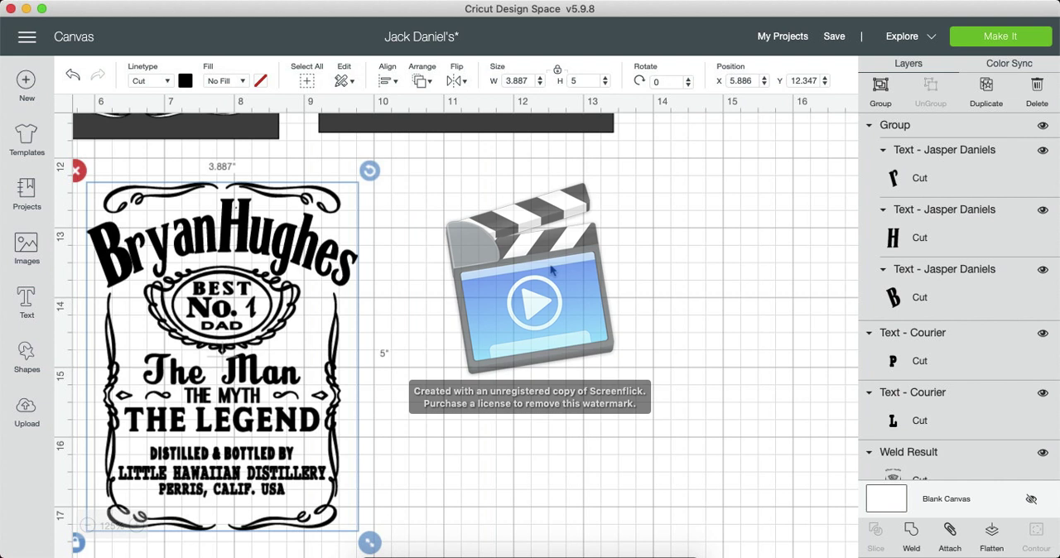
click(389, 83)
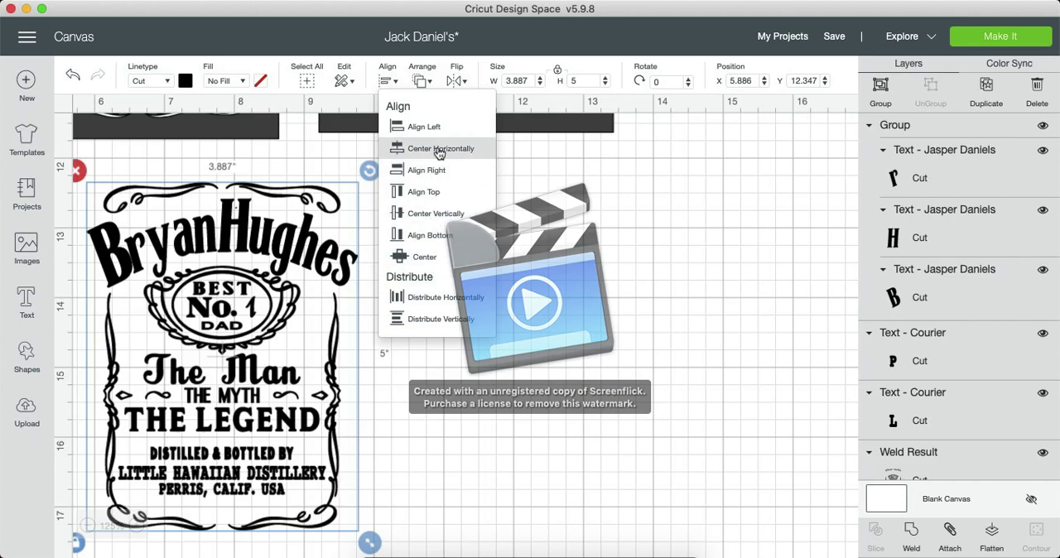
click(613, 296)
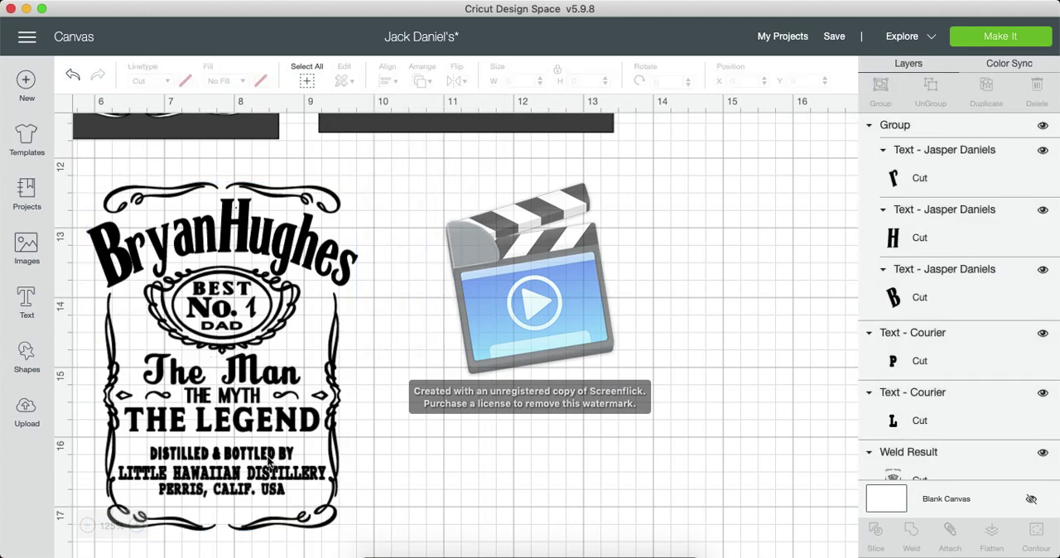
Change LITTLE HAWAIIAN DISTILLERY to HUGHES FAMILY DISTILLERY.
double_click(232, 479)
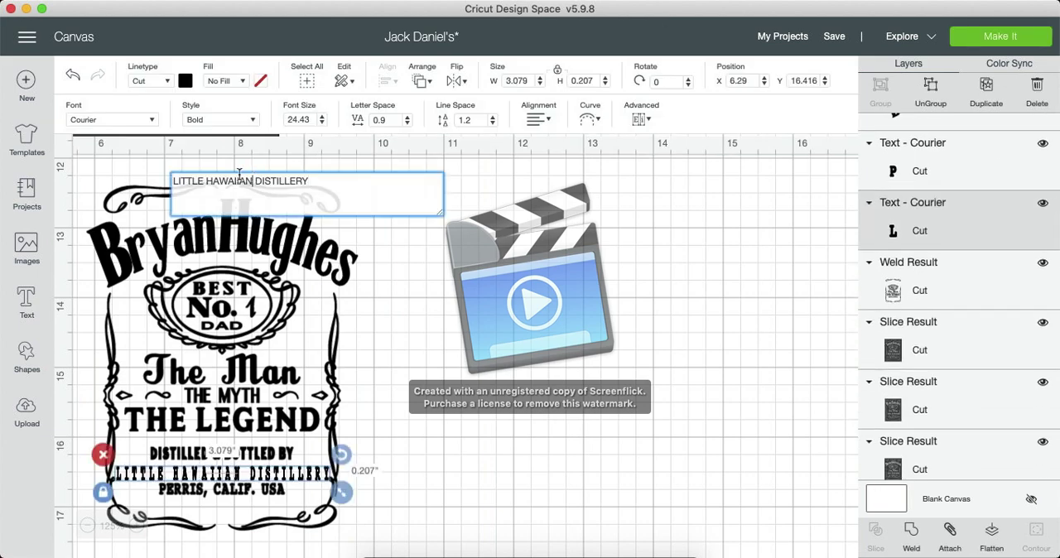
drag(238, 174, 125, 147)
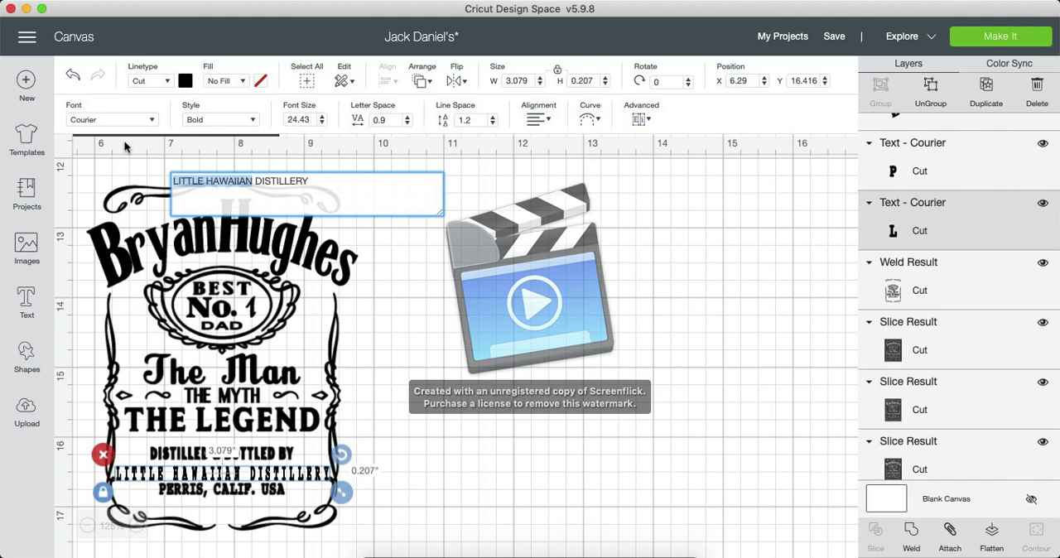
key(BackSpace)
text(H )
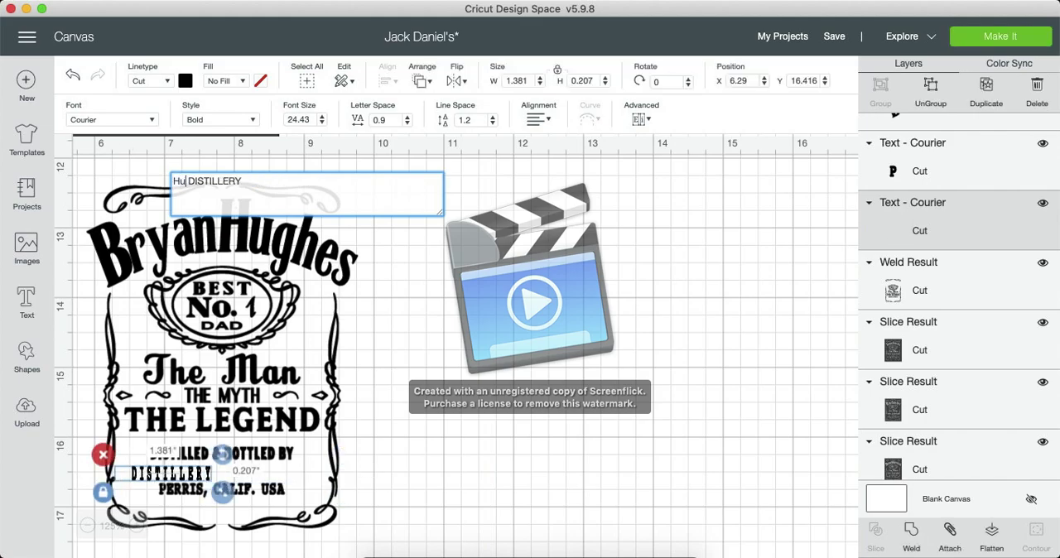
text(UG)
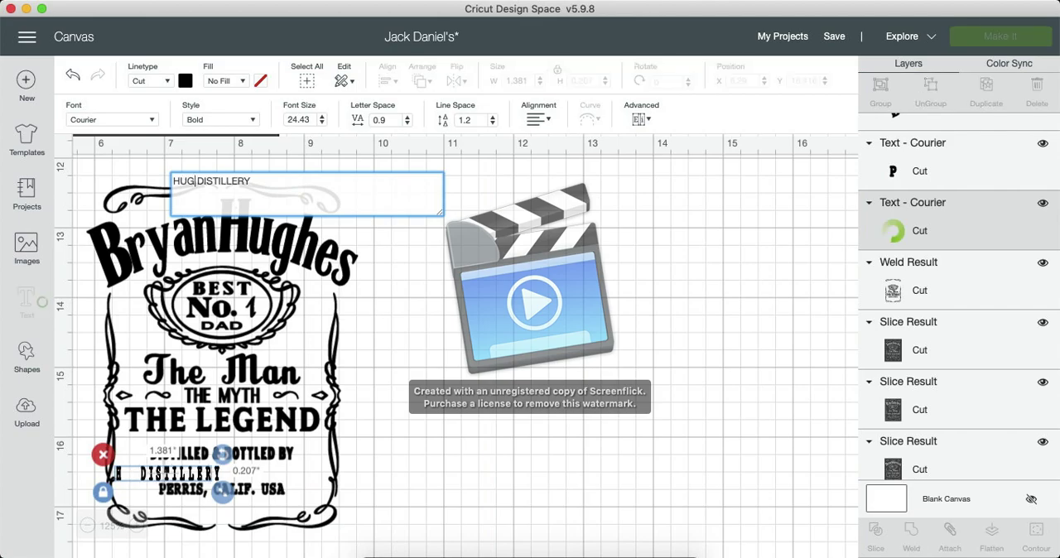
text(HES)
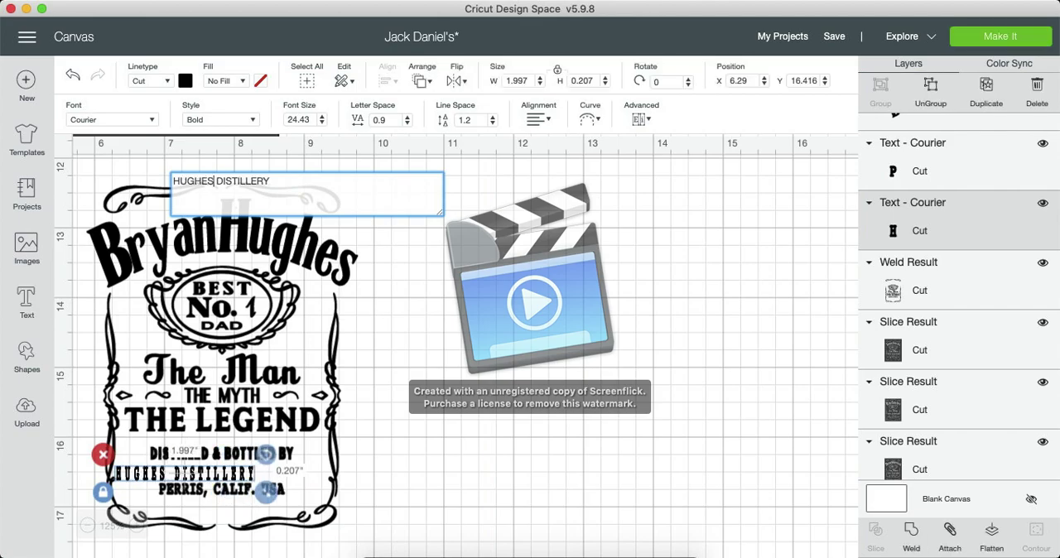
text( FAMILY)
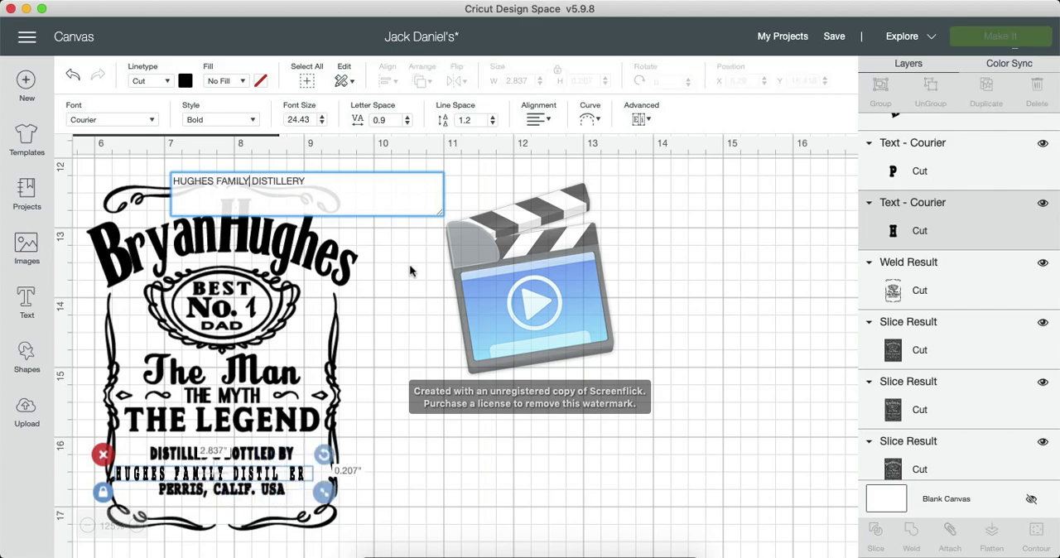
click(472, 339)
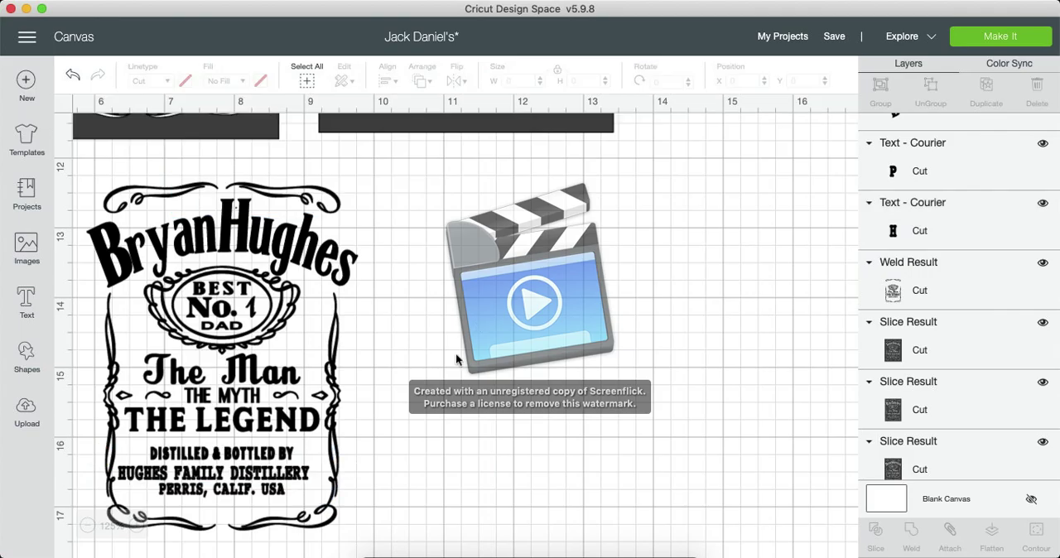
Widen the HUGHES FAMILY DISTILLERY line slightly.
click(287, 478)
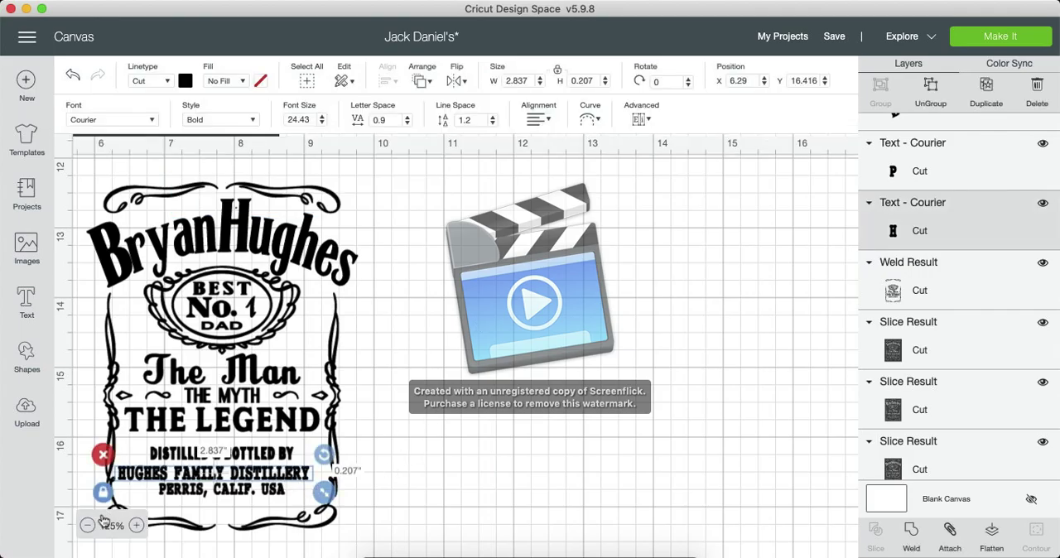
drag(324, 493, 332, 497)
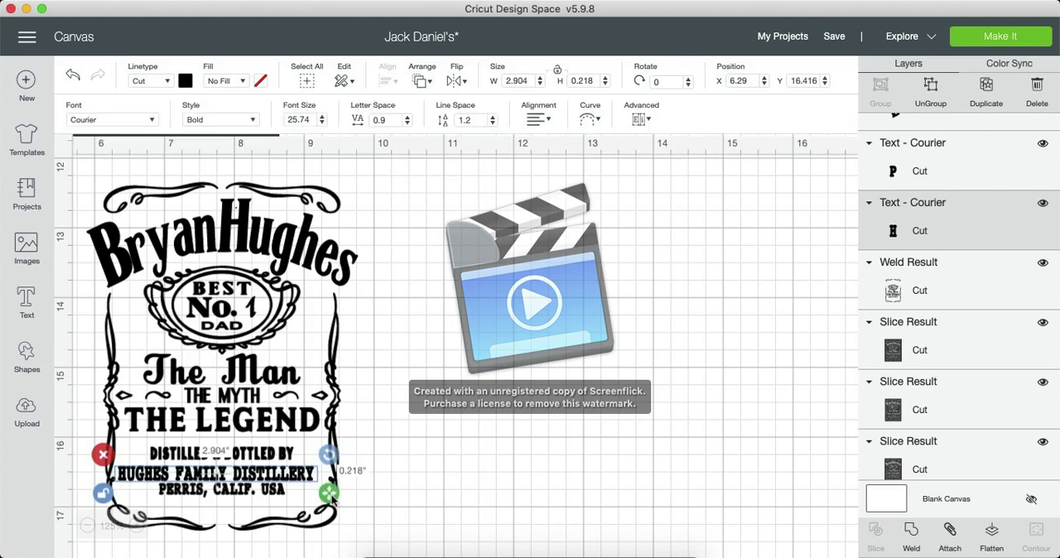
click(407, 504)
Edit the address line from PERRIS, CALIF. USA to BREMERTON, WASH. USA.
double_click(203, 491)
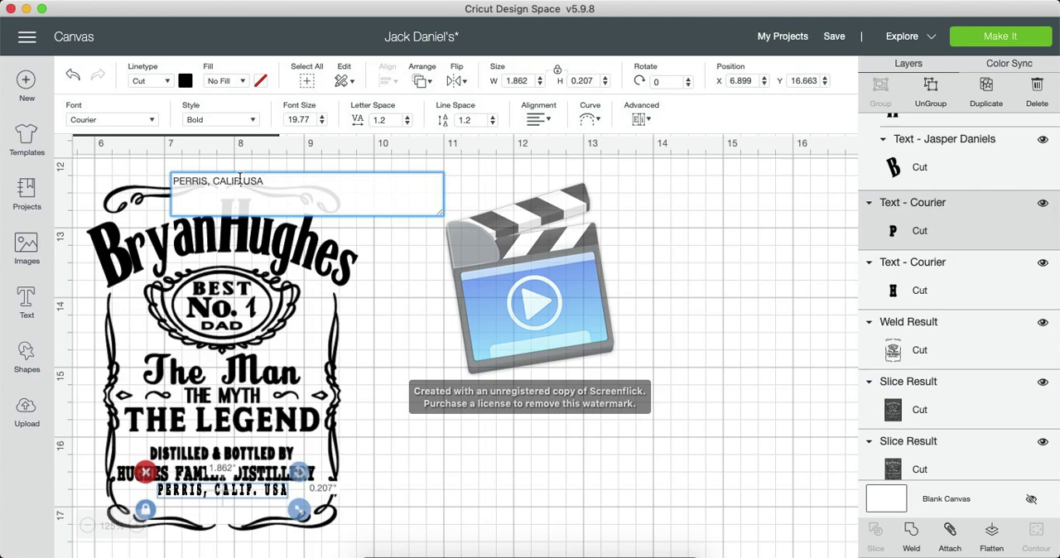
drag(240, 180, 63, 171)
click(237, 181)
key(BackSpace)
key(BackSpace)
key(BackSpace)
key(BackSpace)
key(BackSpace)
key(BackSpace)
key(BackSpace)
key(BackSpace)
key(BackSpace)
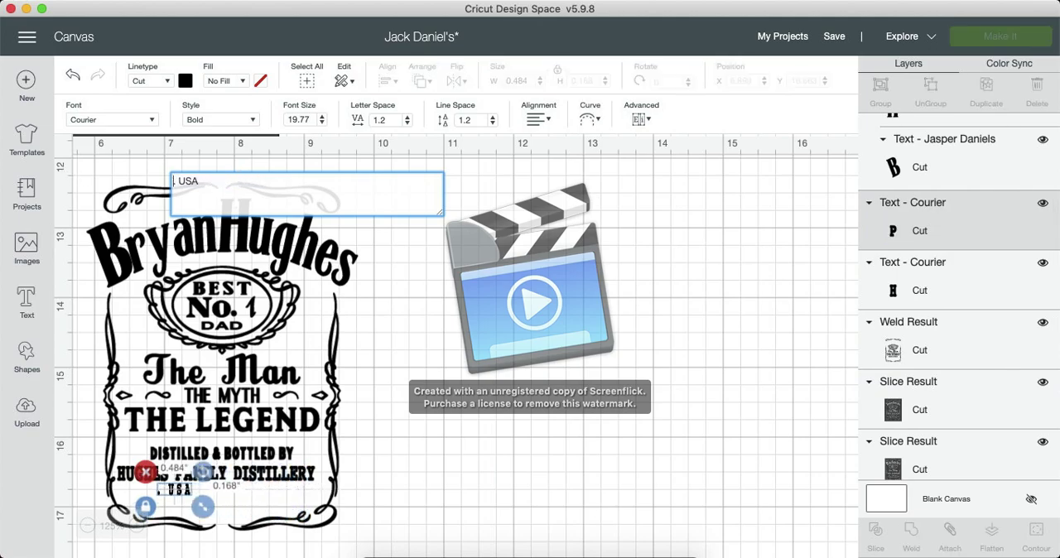
text(BREM.ER)
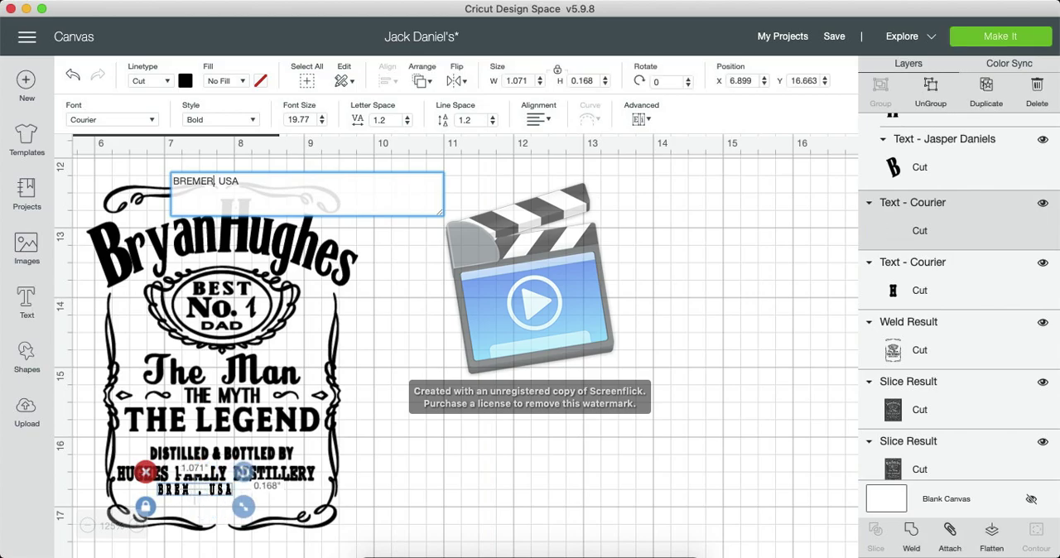
text(TON)
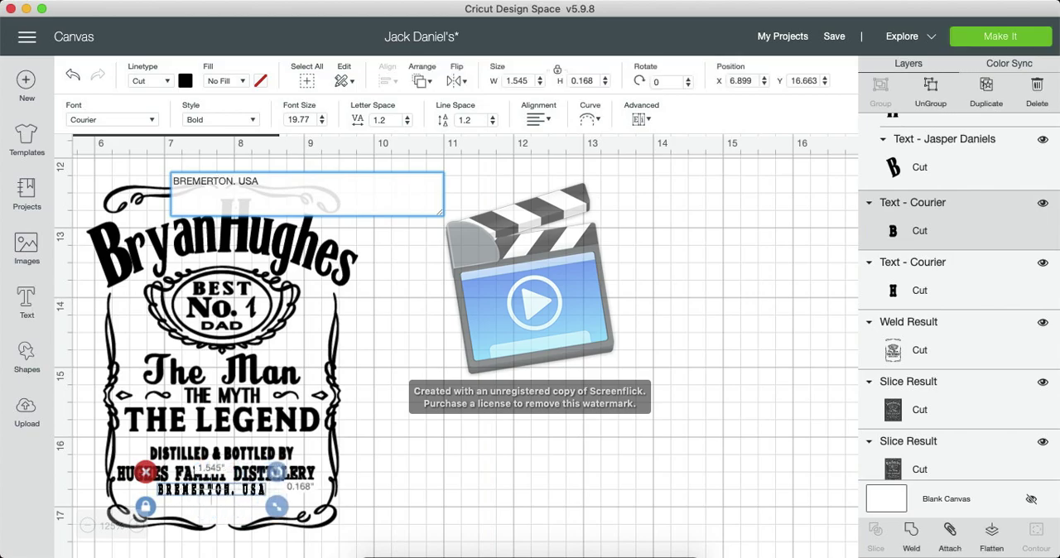
text(,)
key(Delete)
text(WA)
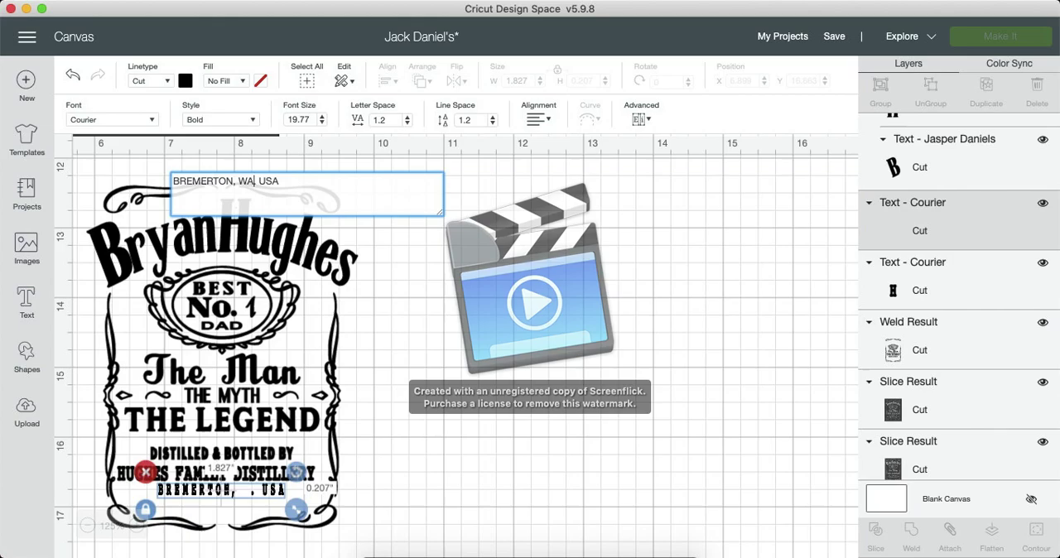
text(SH.)
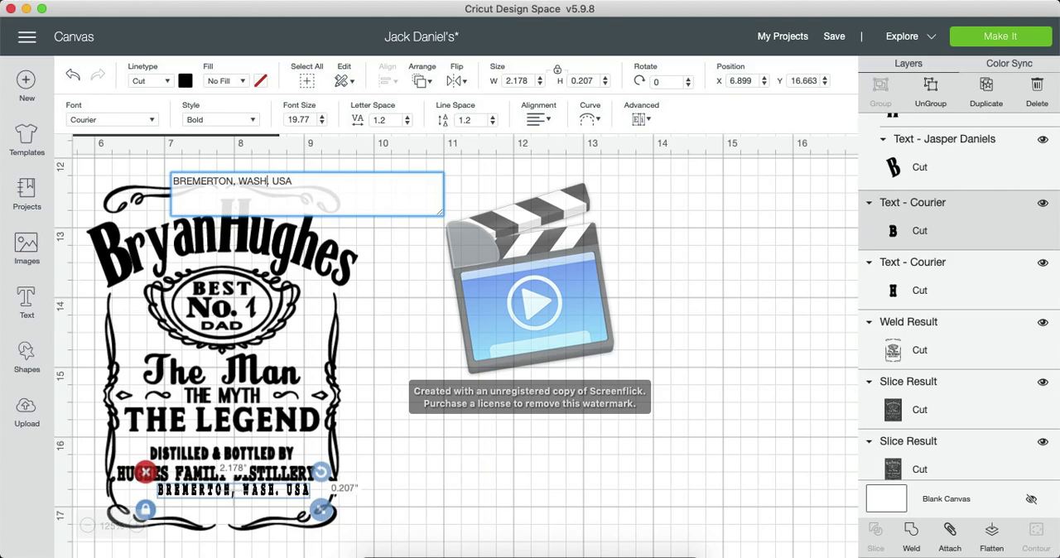
Move the BREMERTON, WASH. USA line slightly left.
click(429, 372)
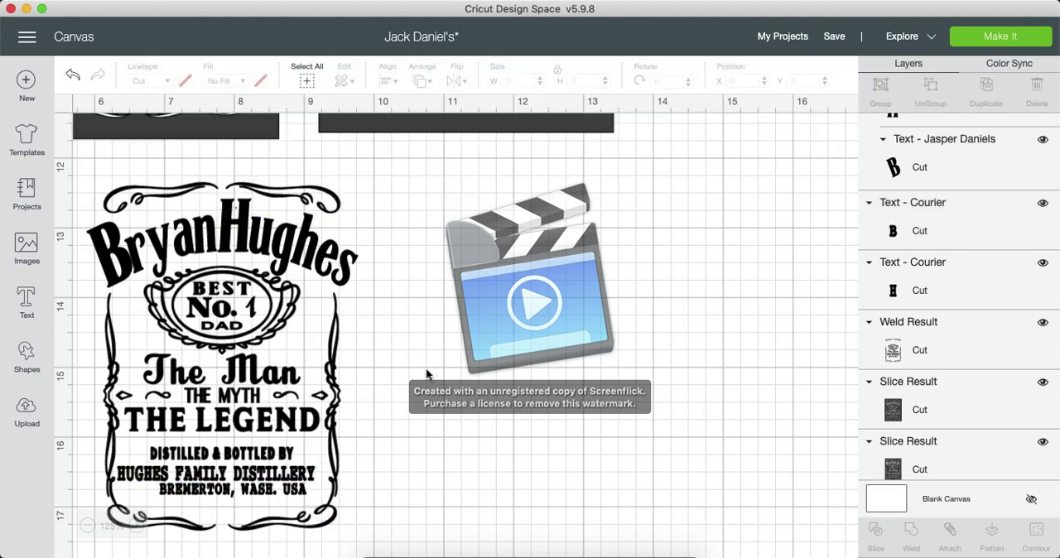
mouse_move(273, 495)
mouse_down()
mouse_move(257, 495)
mouse_move(314, 521)
mouse_up()
click(378, 498)
Apply Center Horizontally to the whole label, then briefly select and deselect the distillery line.
drag(194, 167, 225, 557)
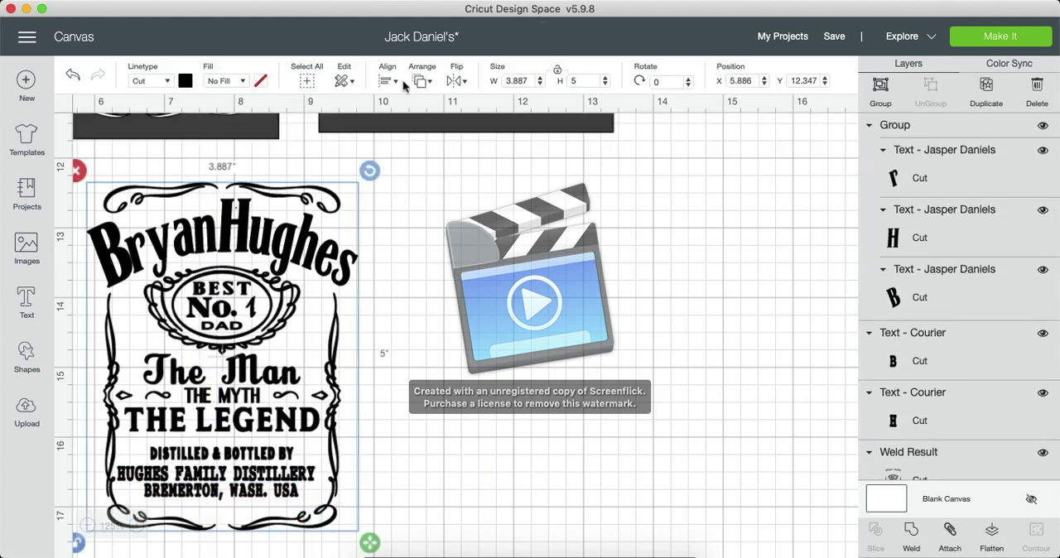
click(387, 80)
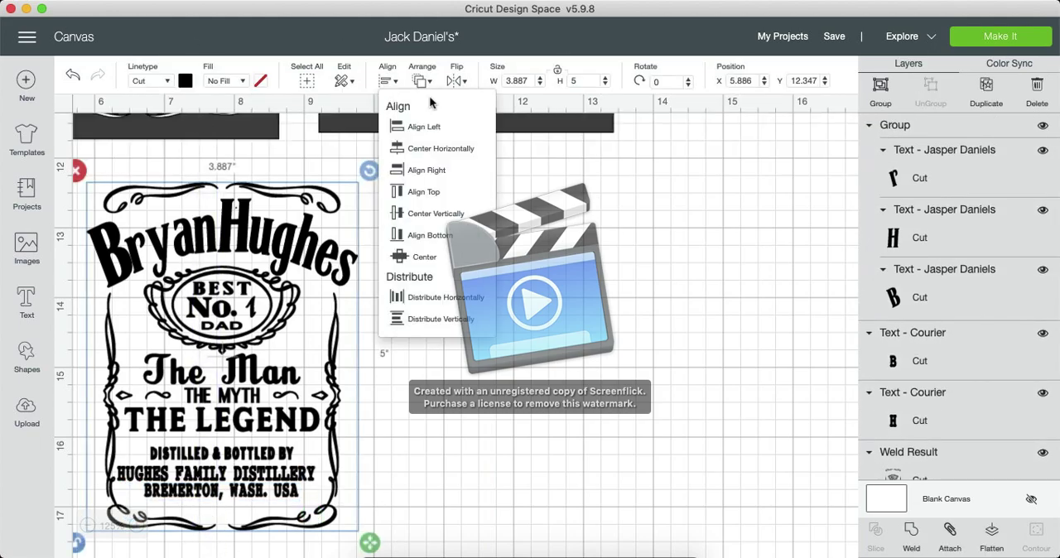
click(459, 149)
click(513, 328)
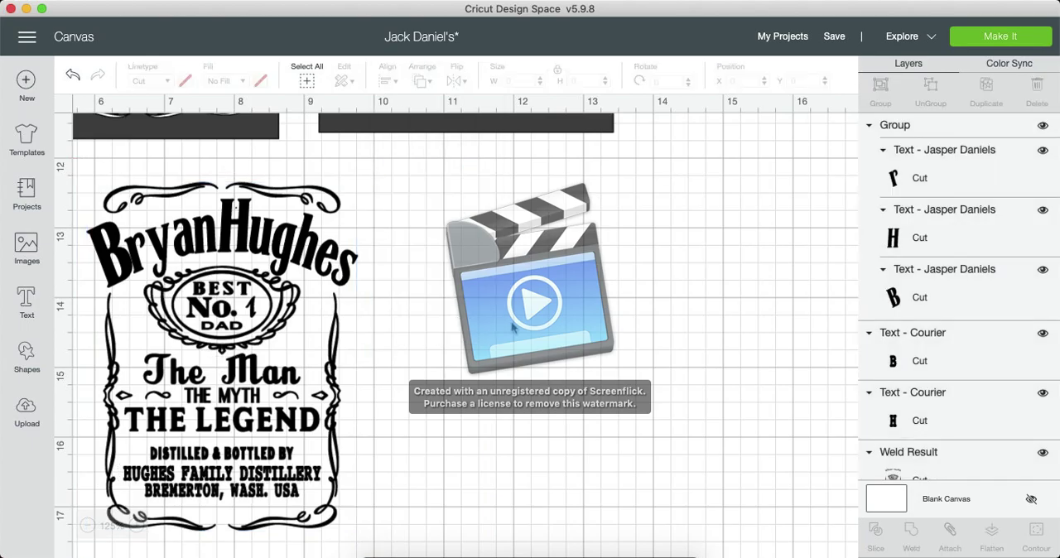
click(250, 479)
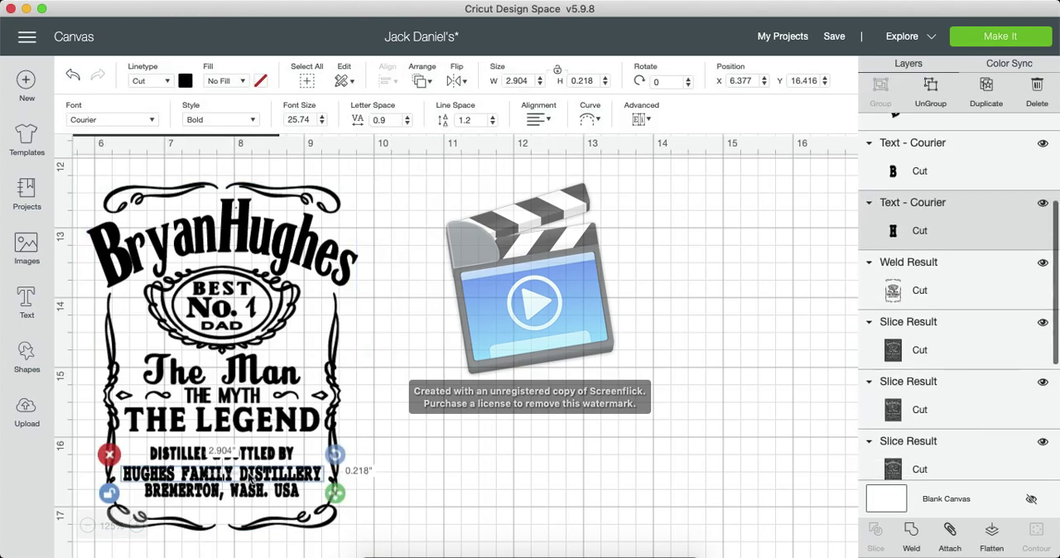
click(522, 476)
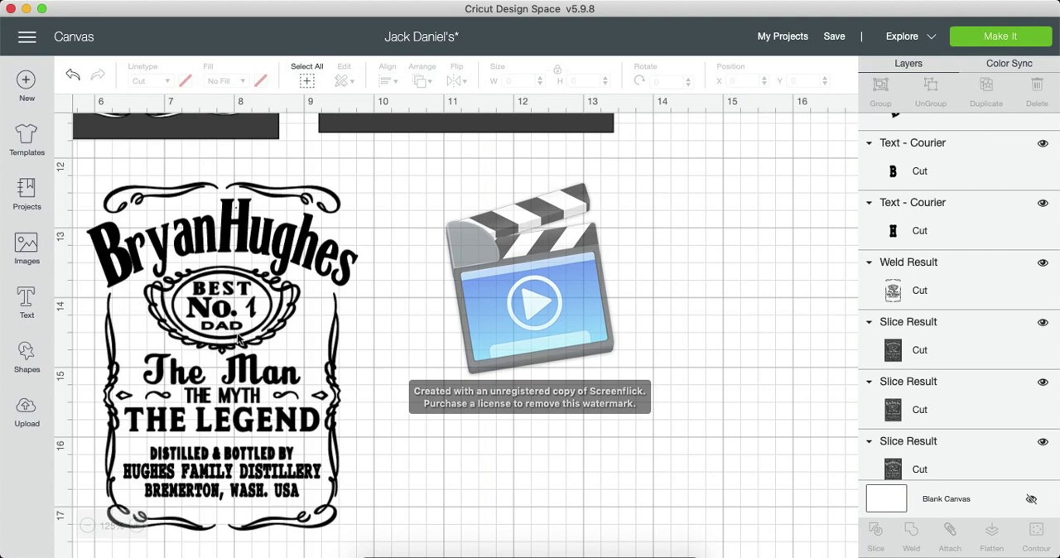
Add a square and shape it into a thin bar over the DISTILLED & BOTTLED BY line.
click(27, 353)
click(91, 252)
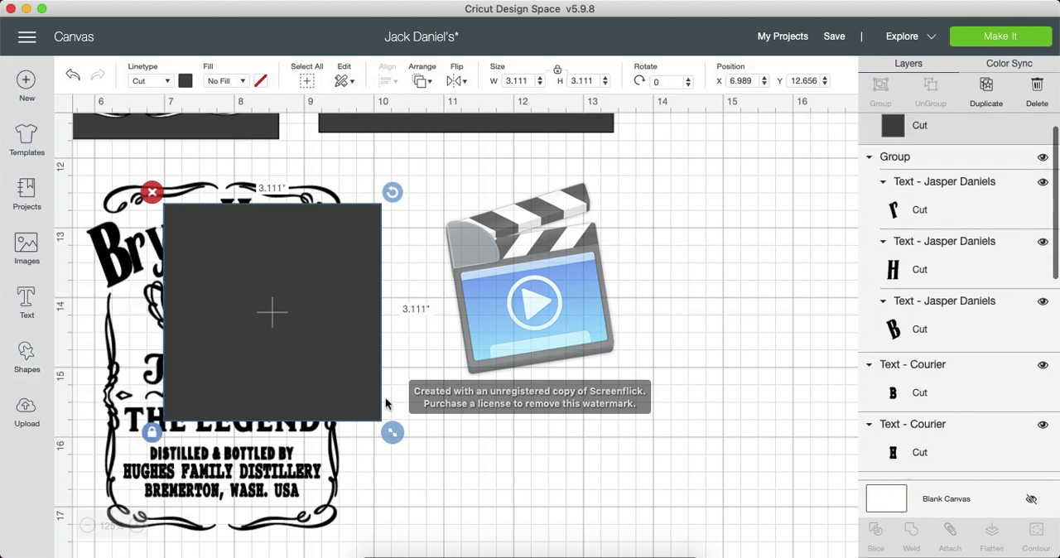
mouse_move(393, 432)
mouse_down()
mouse_move(381, 420)
mouse_move(406, 256)
mouse_up()
mouse_move(357, 230)
mouse_down()
mouse_move(334, 497)
mouse_move(298, 479)
mouse_move(312, 474)
mouse_up()
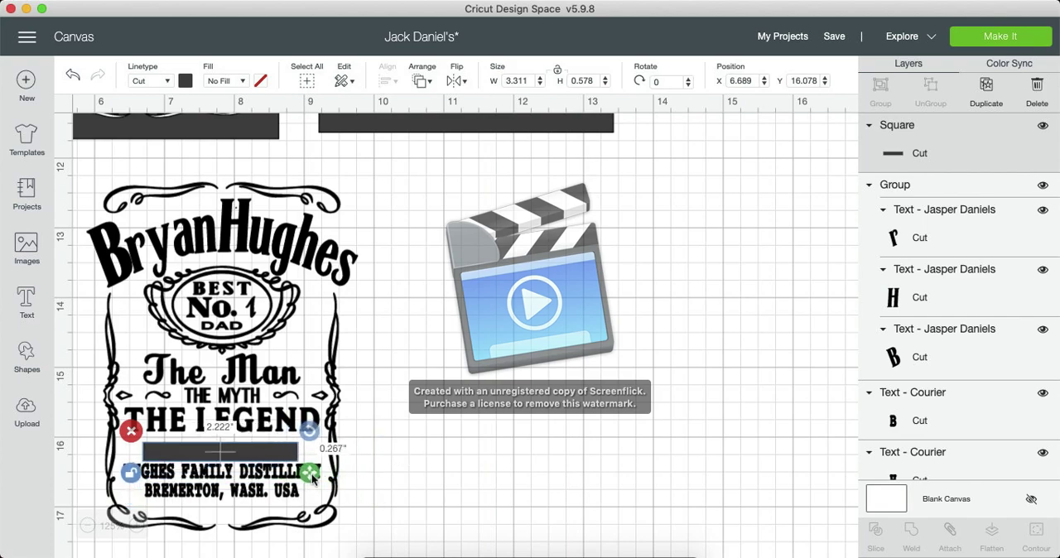
Slice the bar through the label and delete the leftover bar piece.
click(365, 469)
drag(361, 452, 264, 454)
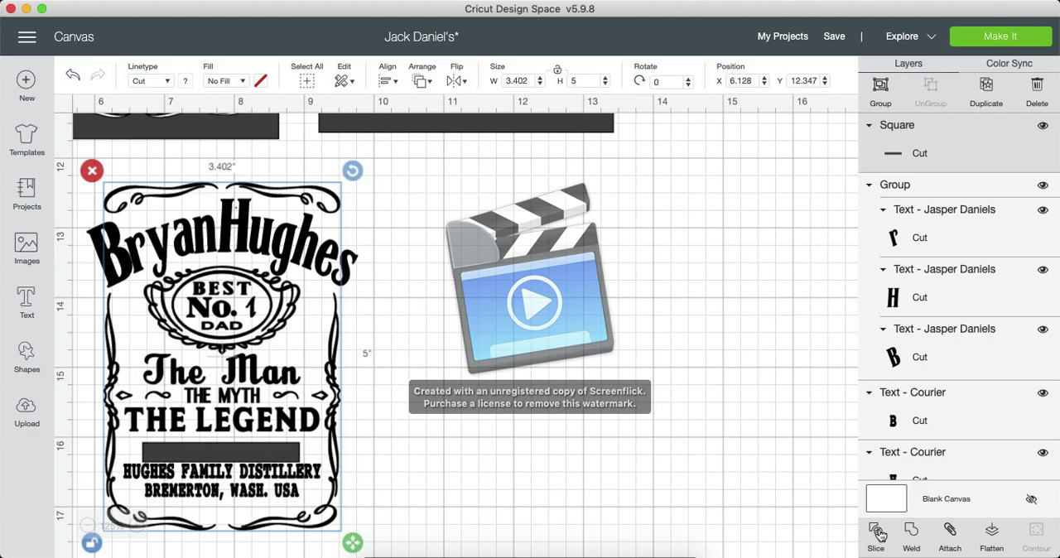
click(876, 531)
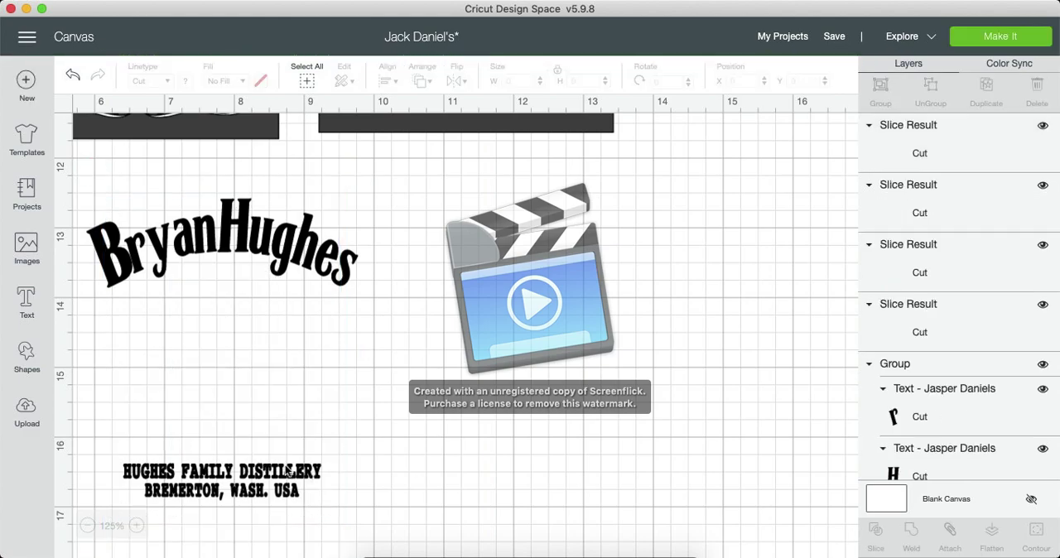
click(296, 458)
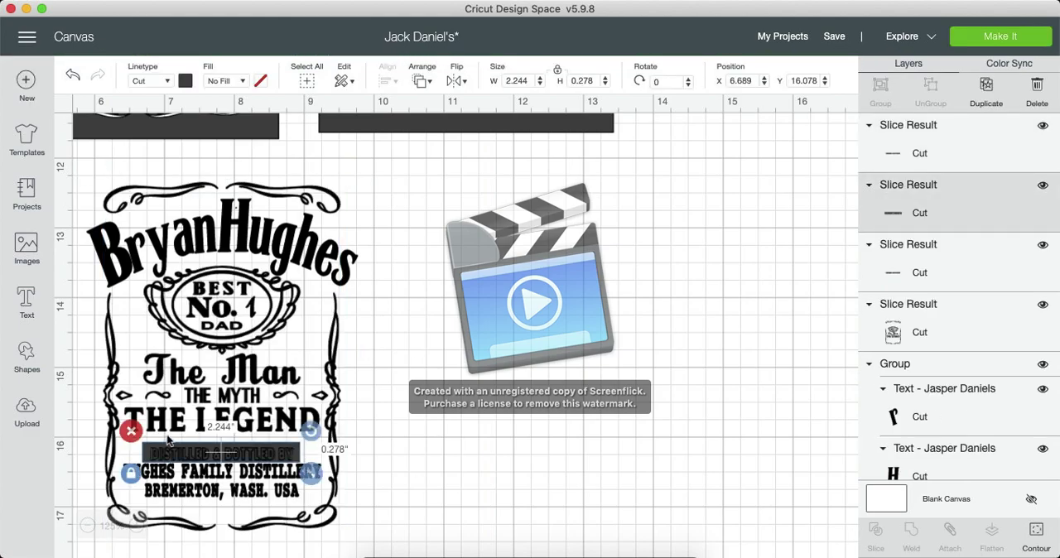
click(131, 431)
Pull the separated DISTILLED & BOTTLED BY piece aside, resize it, then delete it.
drag(160, 458, 572, 344)
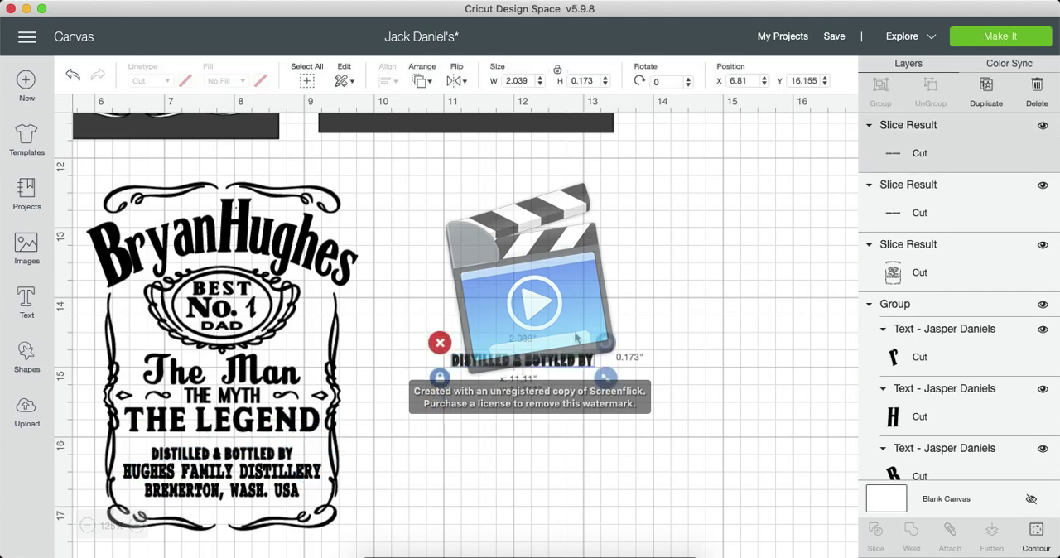
drag(717, 363, 847, 402)
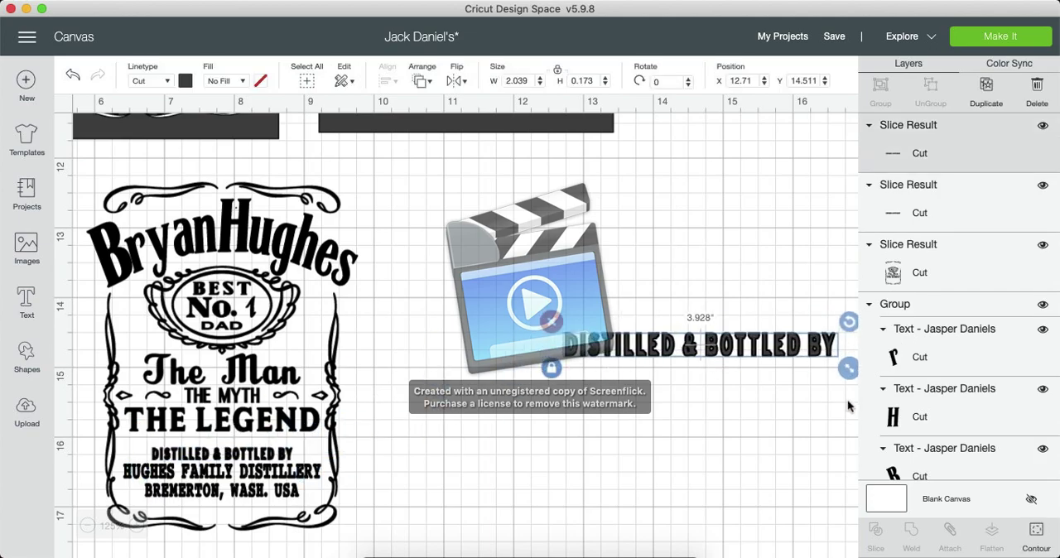
mouse_move(763, 358)
mouse_down()
mouse_move(420, 431)
mouse_move(739, 282)
mouse_move(640, 252)
mouse_up()
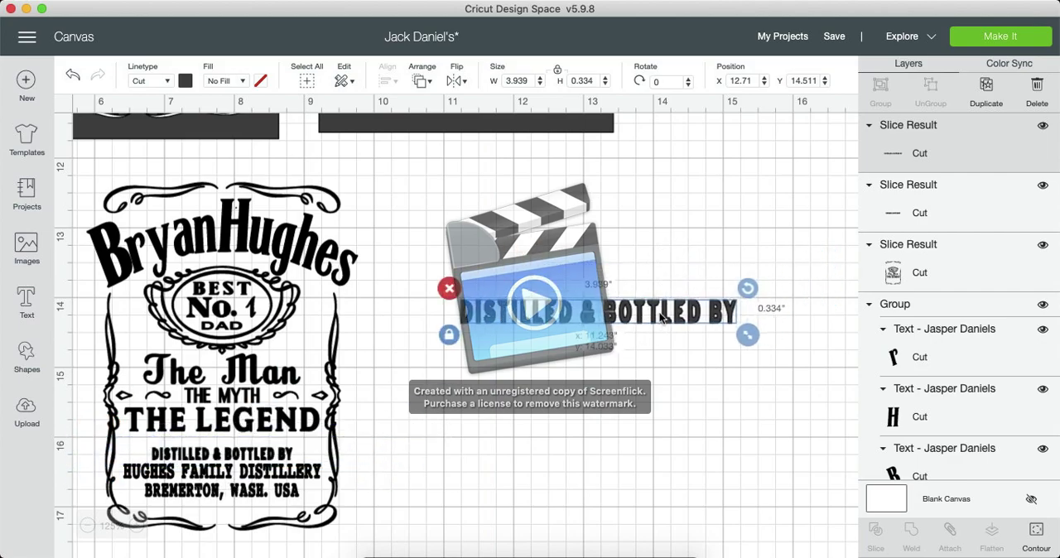
key(Delete)
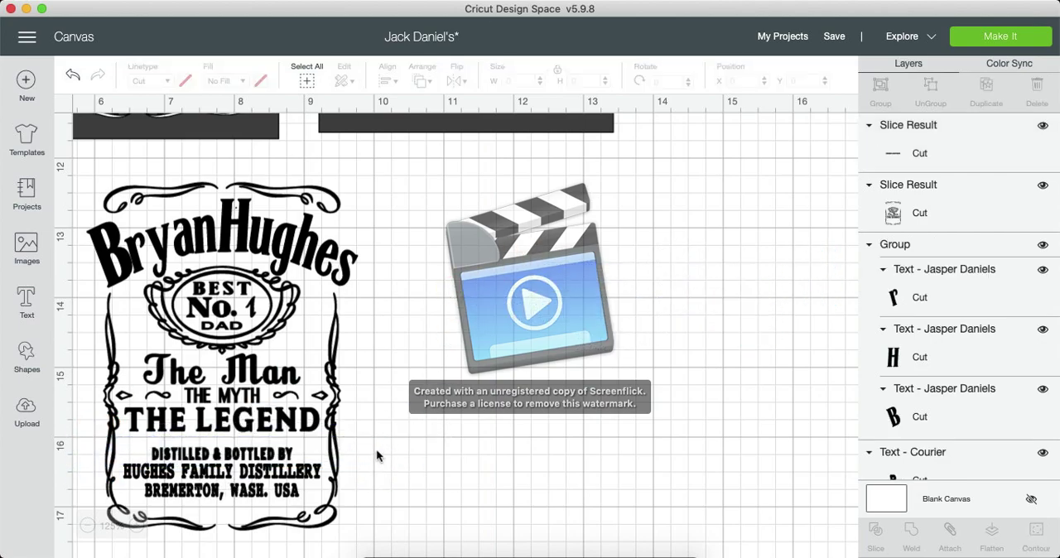
Weld both Slice Result layers together and marquee-select the welded label.
click(282, 456)
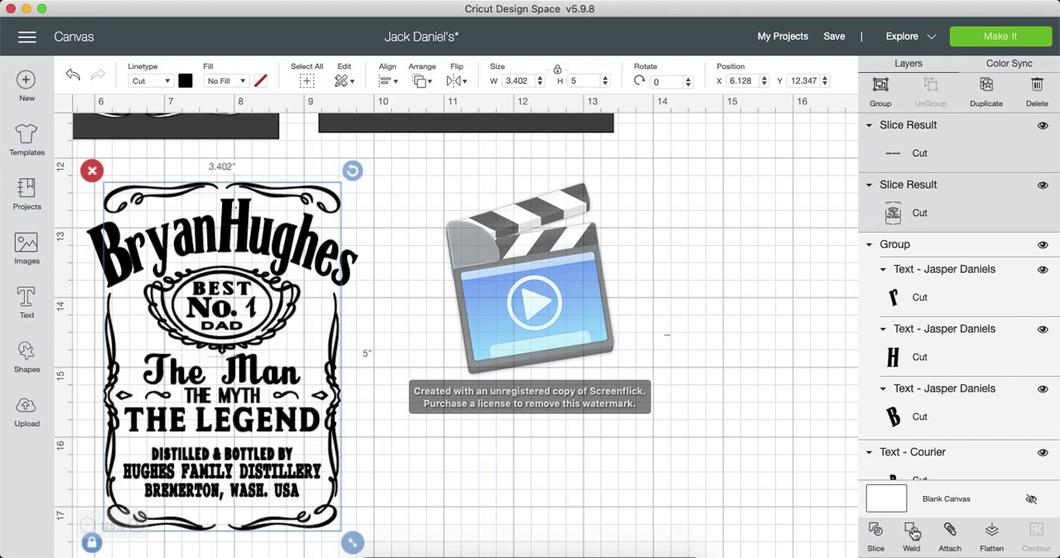
click(647, 454)
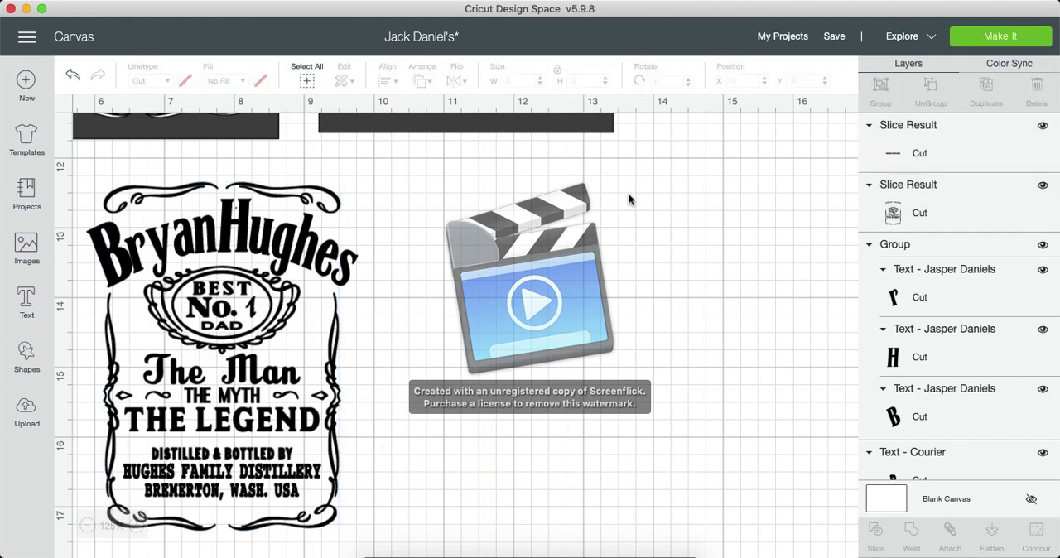
click(989, 198)
shift+click(983, 151)
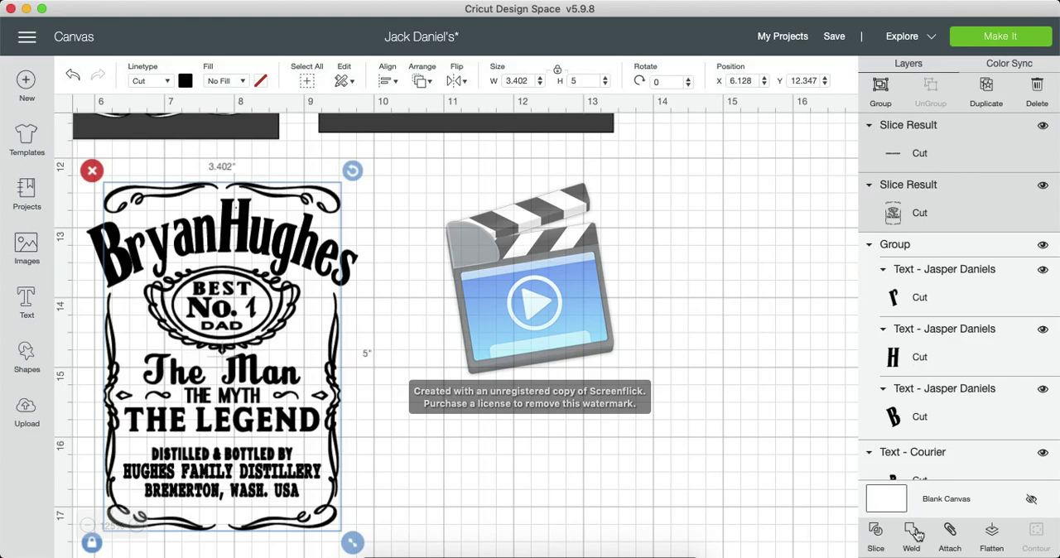
click(917, 534)
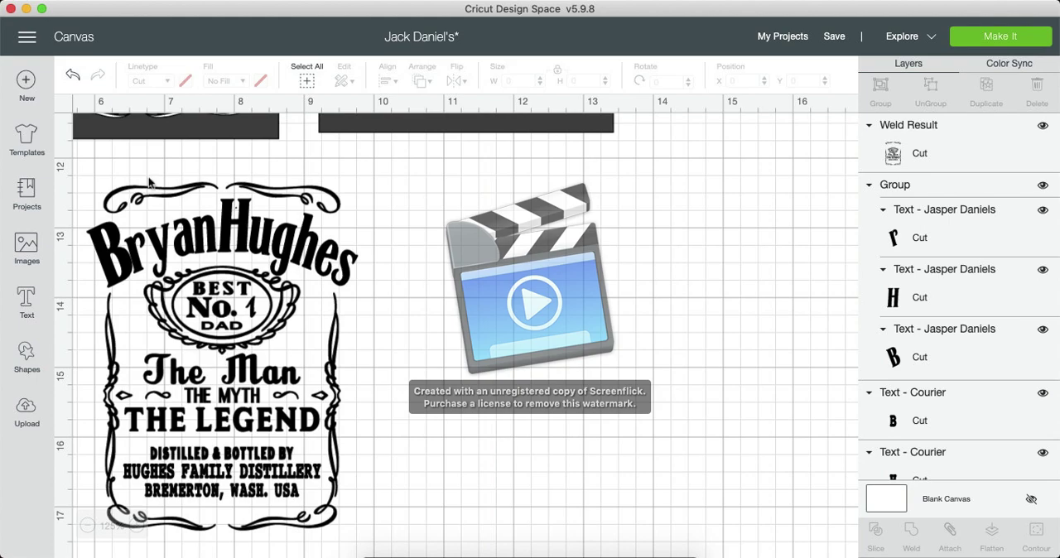
mouse_move(82, 157)
mouse_down()
mouse_move(339, 464)
mouse_move(377, 546)
mouse_up()
click(87, 526)
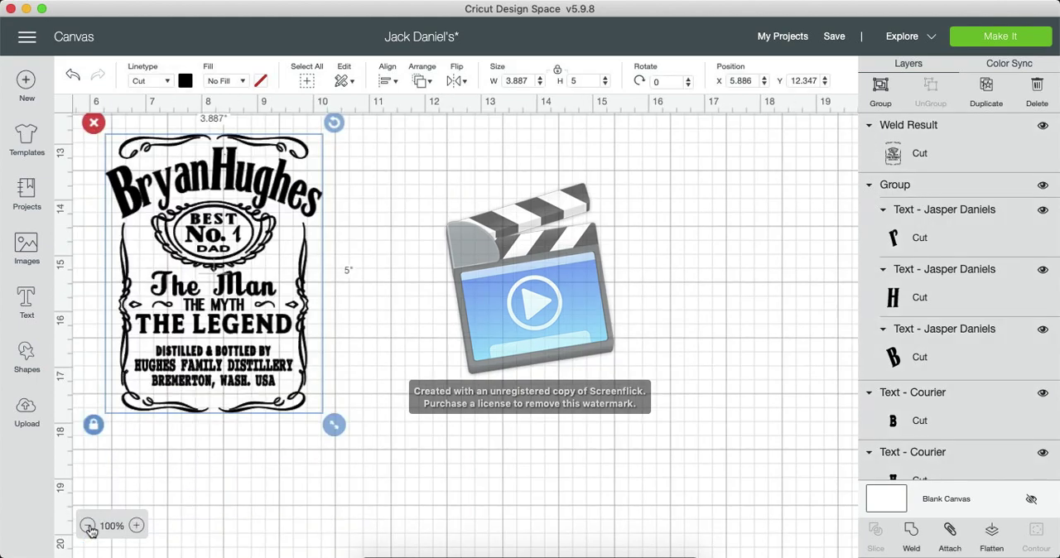
scroll(301, 356, up, 5)
scroll(301, 356, left, 4)
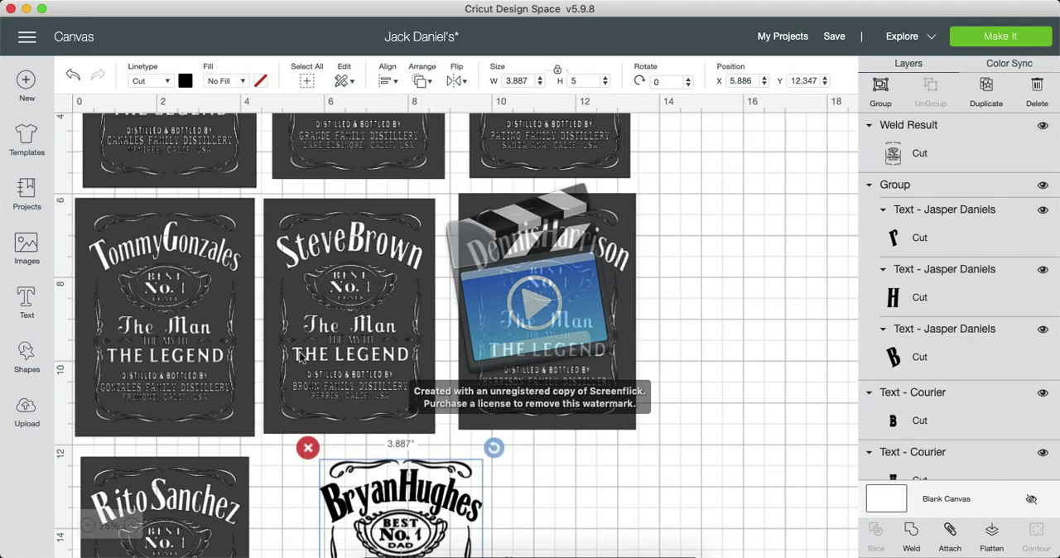
scroll(301, 356, up, 5)
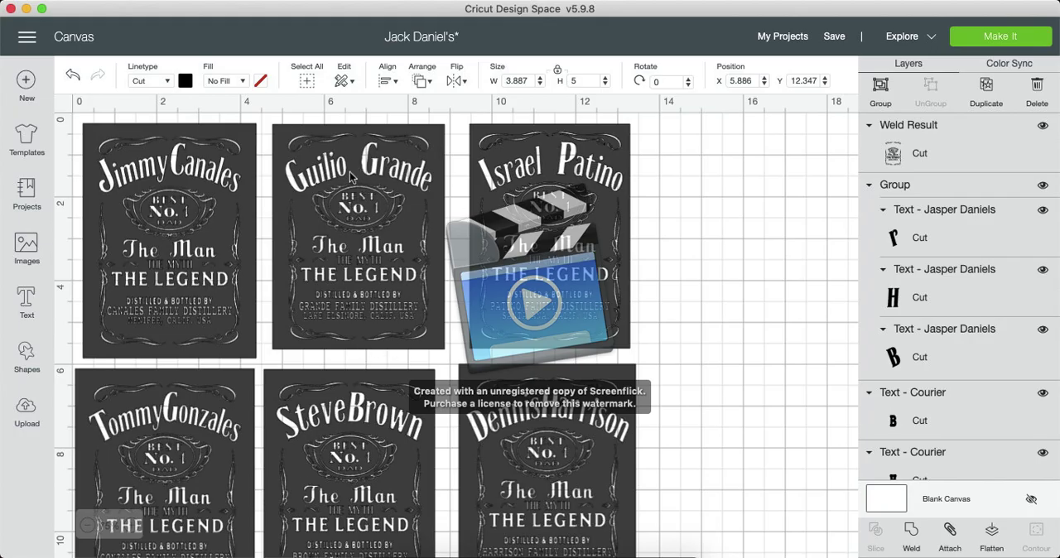
scroll(380, 269, down, 5)
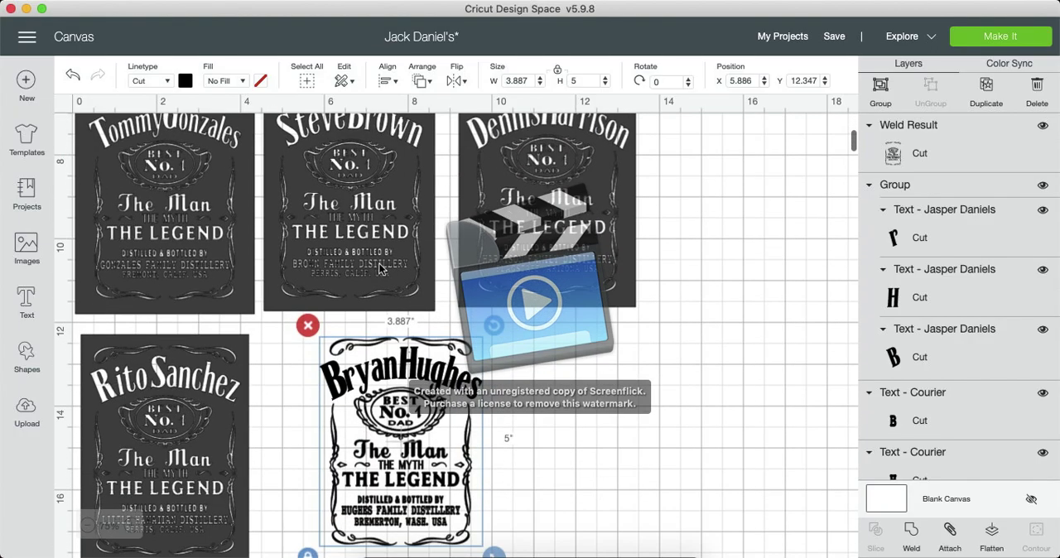
scroll(380, 268, down, 2)
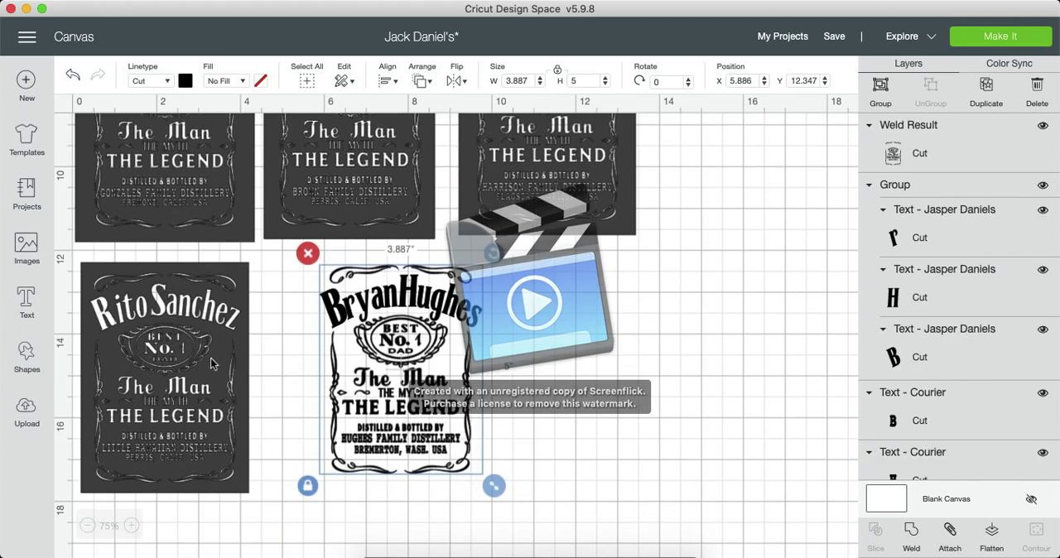
scroll(173, 313, up, 3)
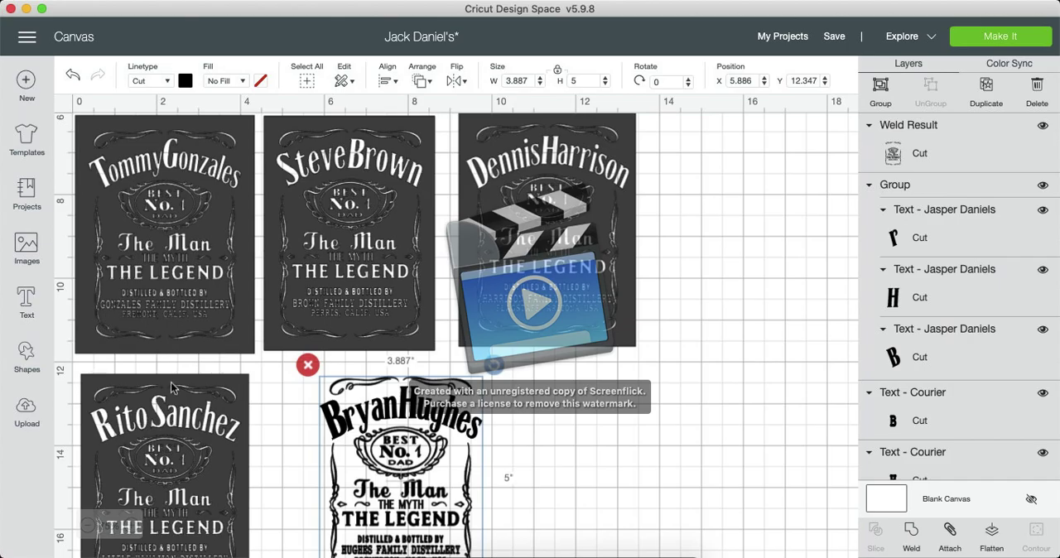
scroll(173, 387, down, 3)
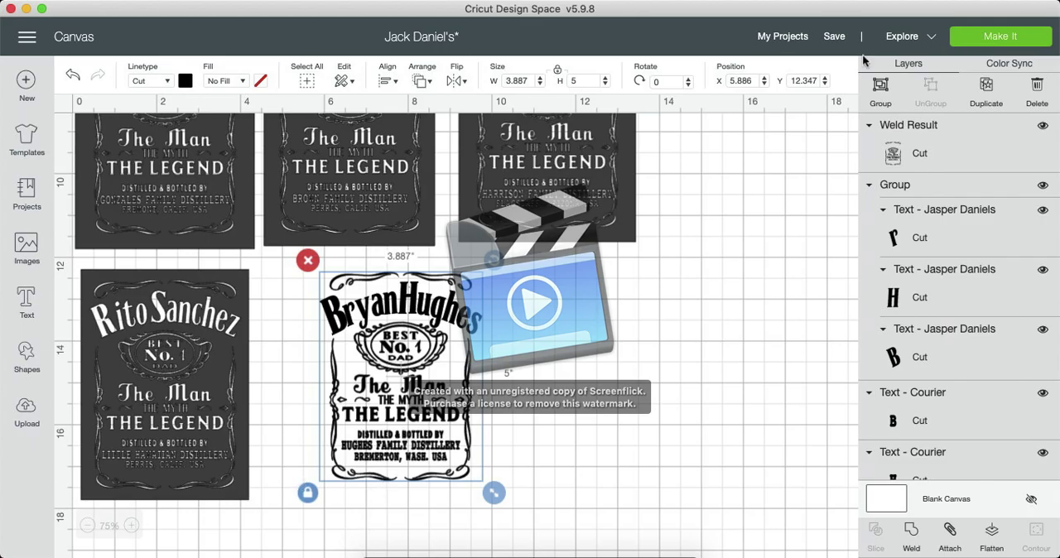
click(882, 90)
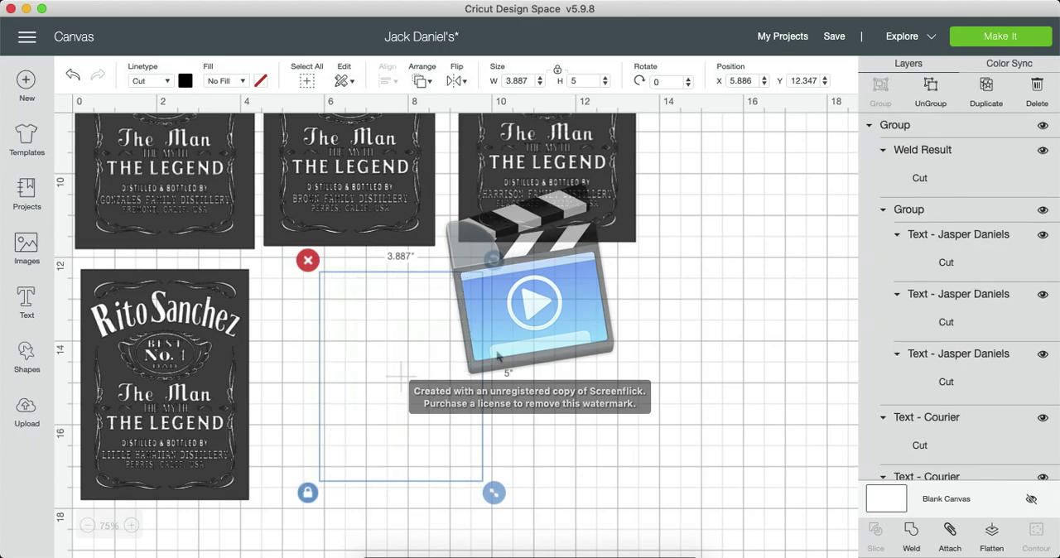
click(994, 100)
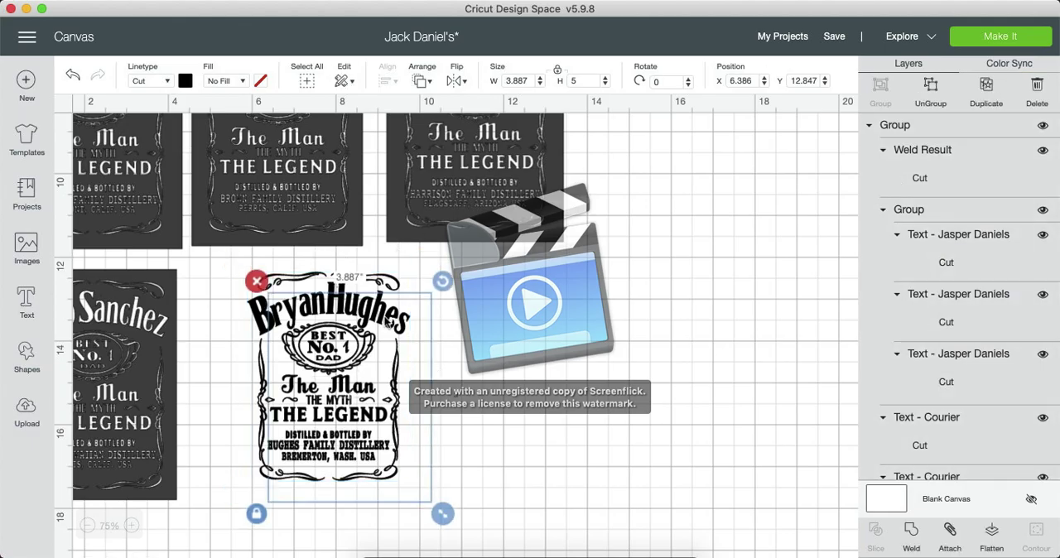
drag(414, 332, 558, 314)
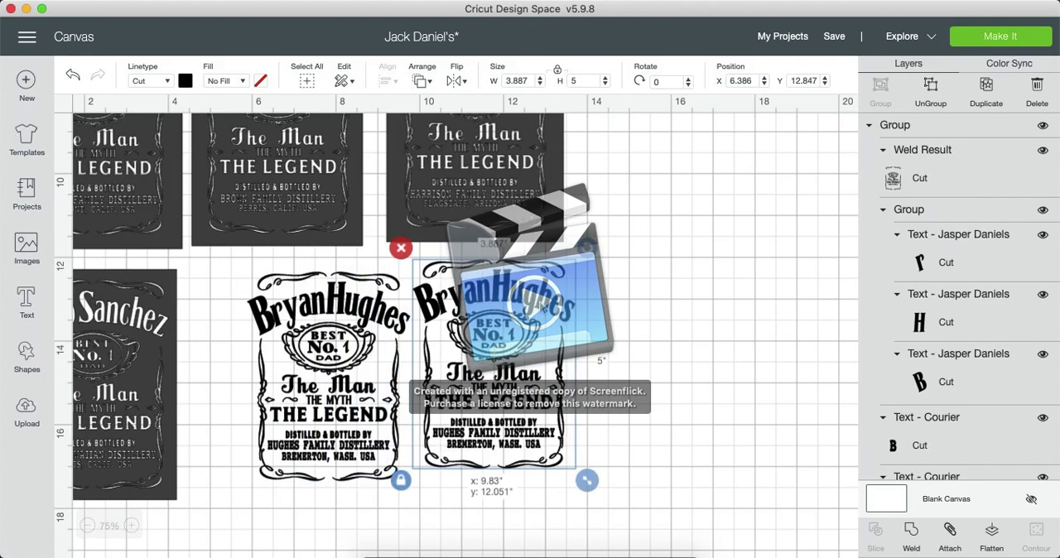
click(1042, 126)
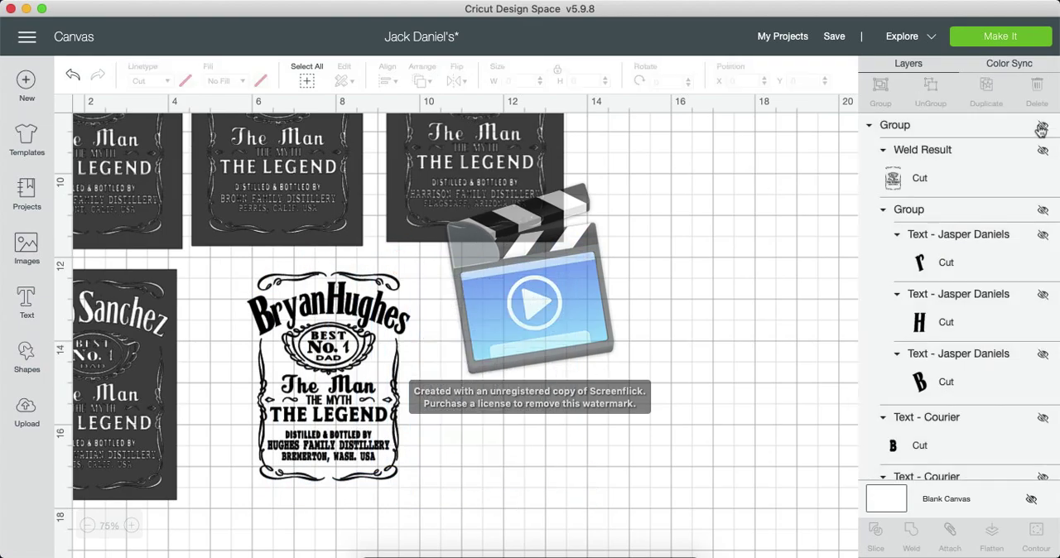
drag(297, 317, 245, 325)
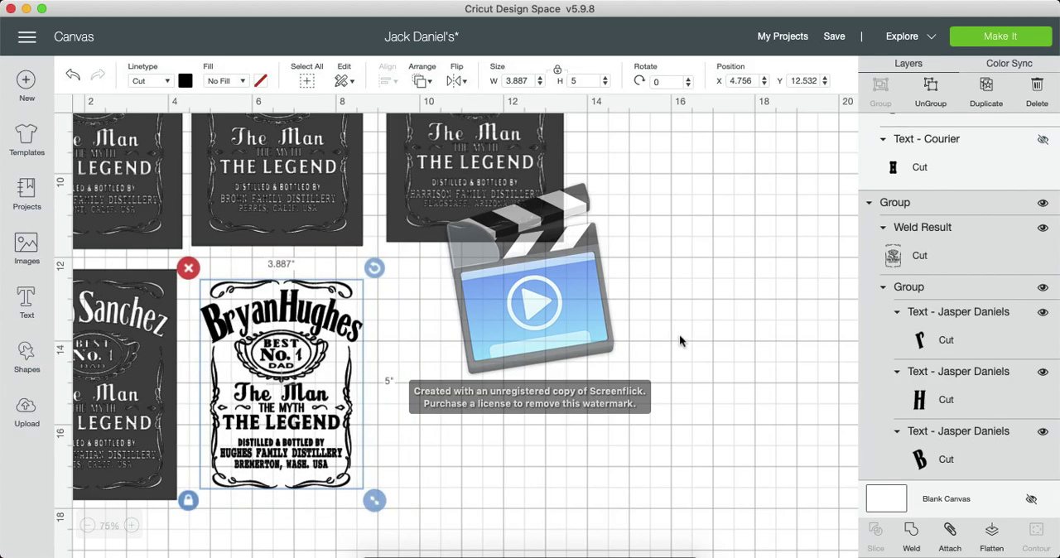
scroll(680, 336, left, 3)
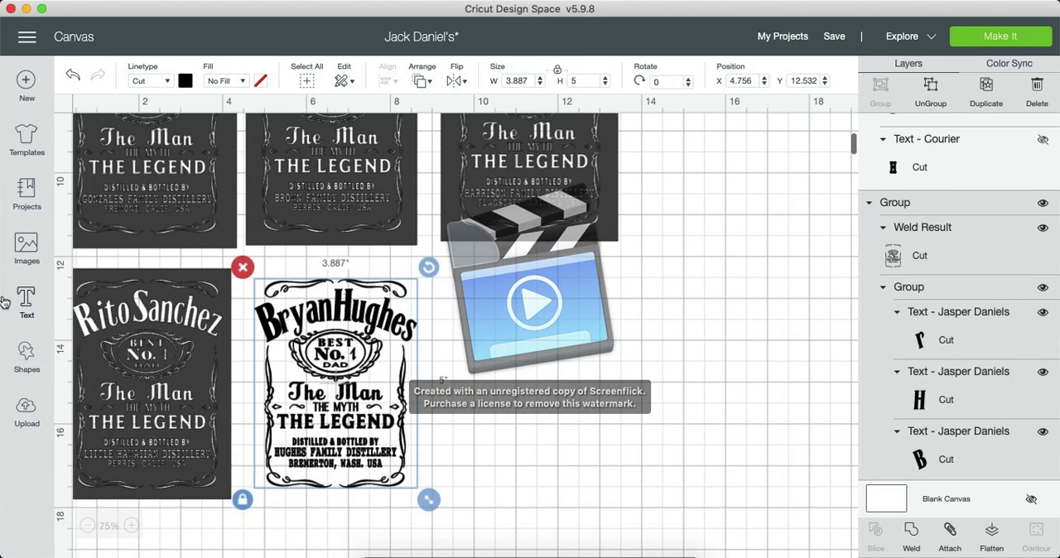
click(27, 356)
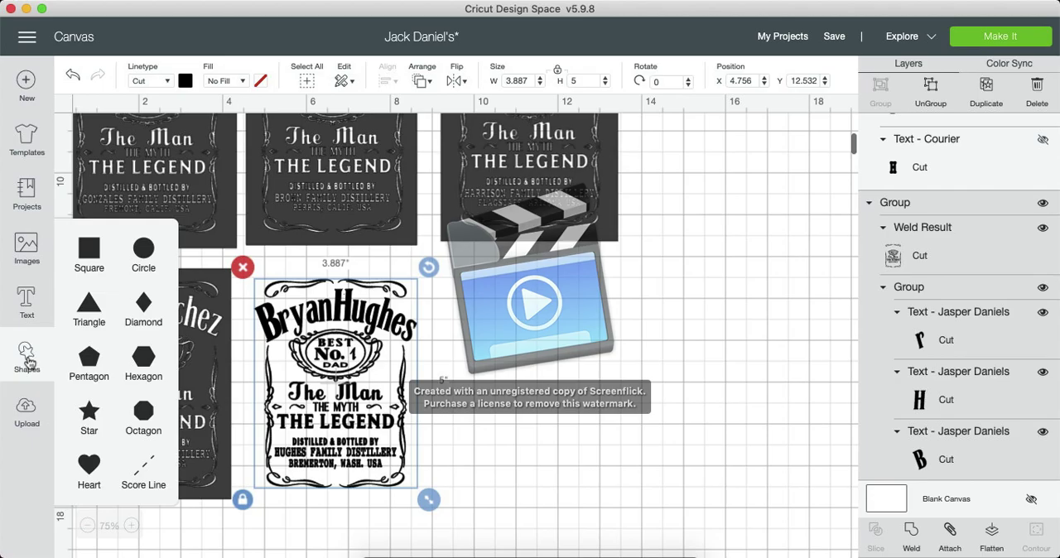
click(91, 248)
drag(186, 251, 764, 306)
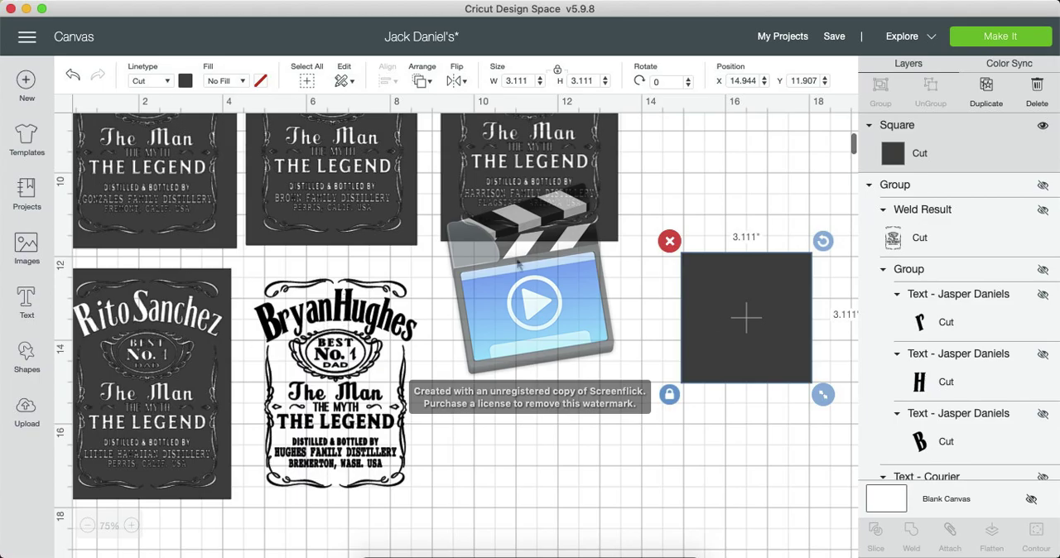
drag(752, 301, 281, 309)
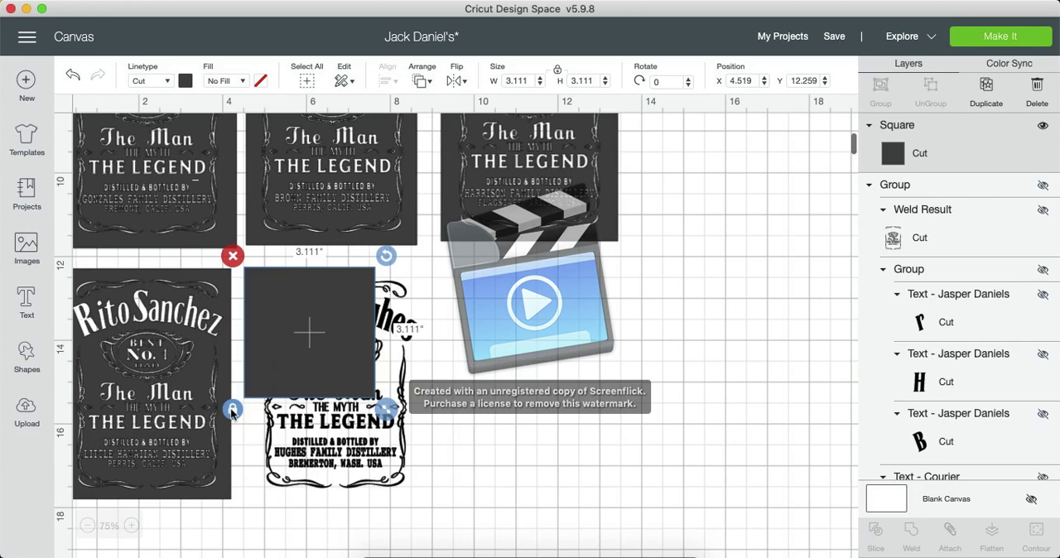
drag(387, 409, 441, 515)
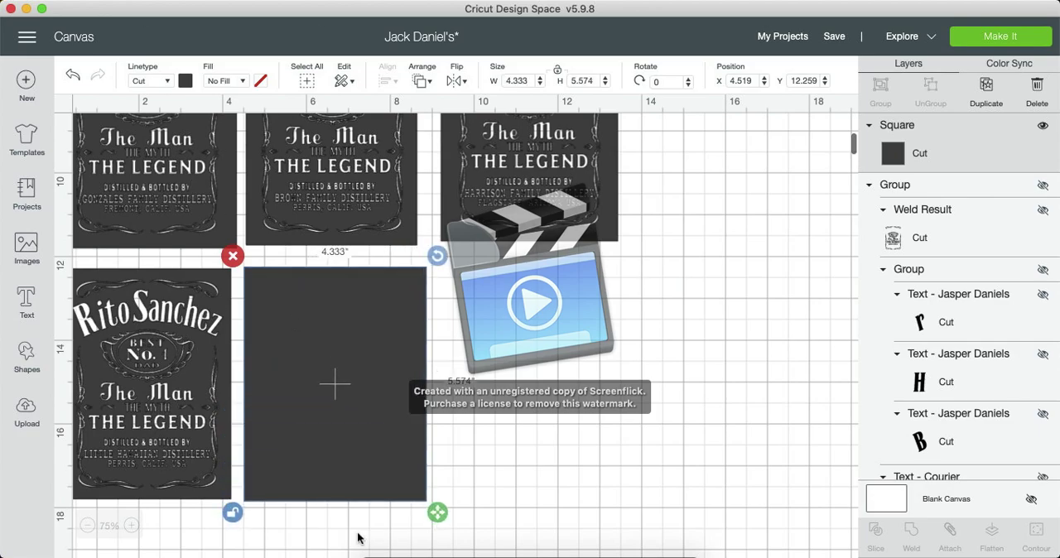
drag(358, 532, 341, 333)
Send the square to the back, behind the label.
click(421, 80)
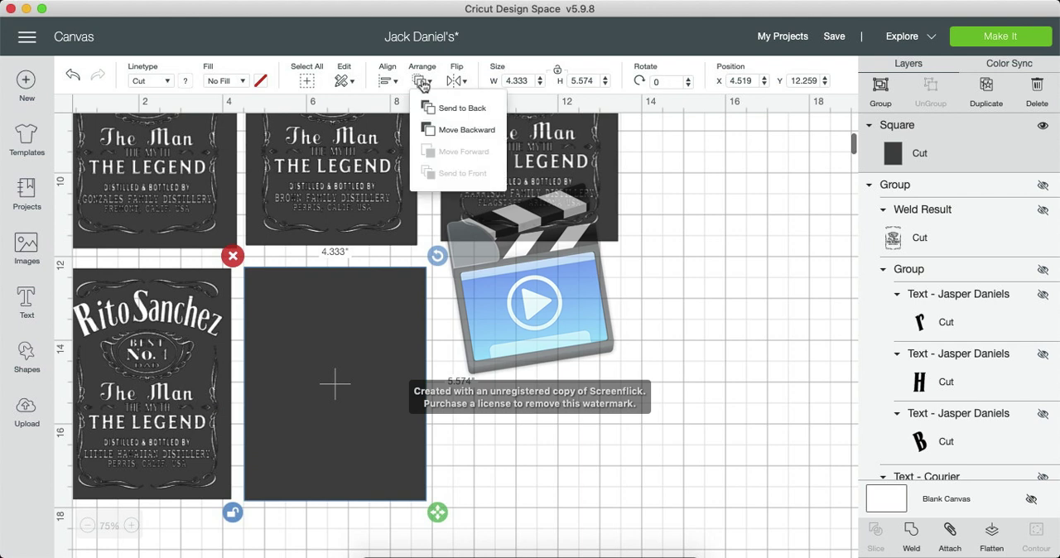
click(464, 130)
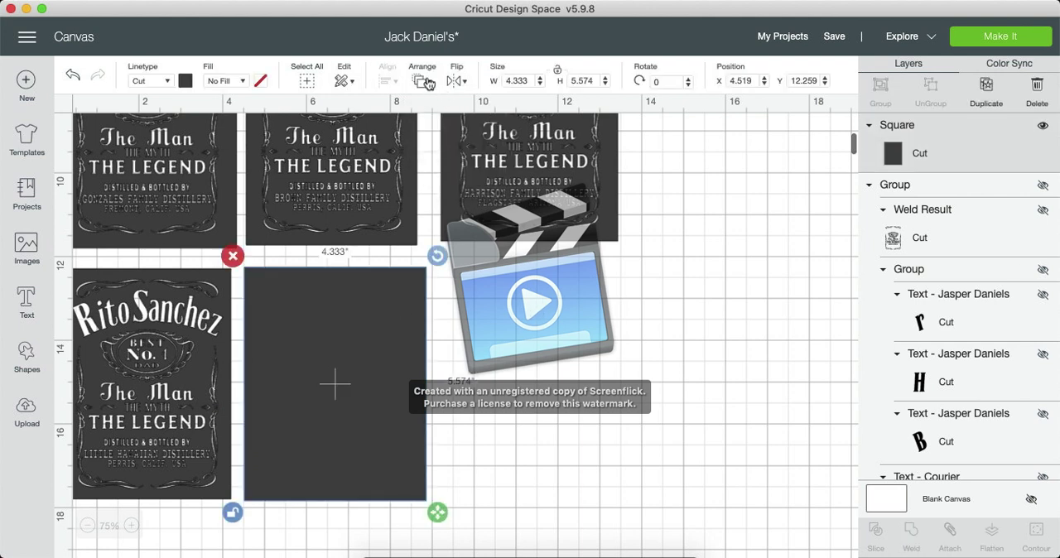
click(421, 80)
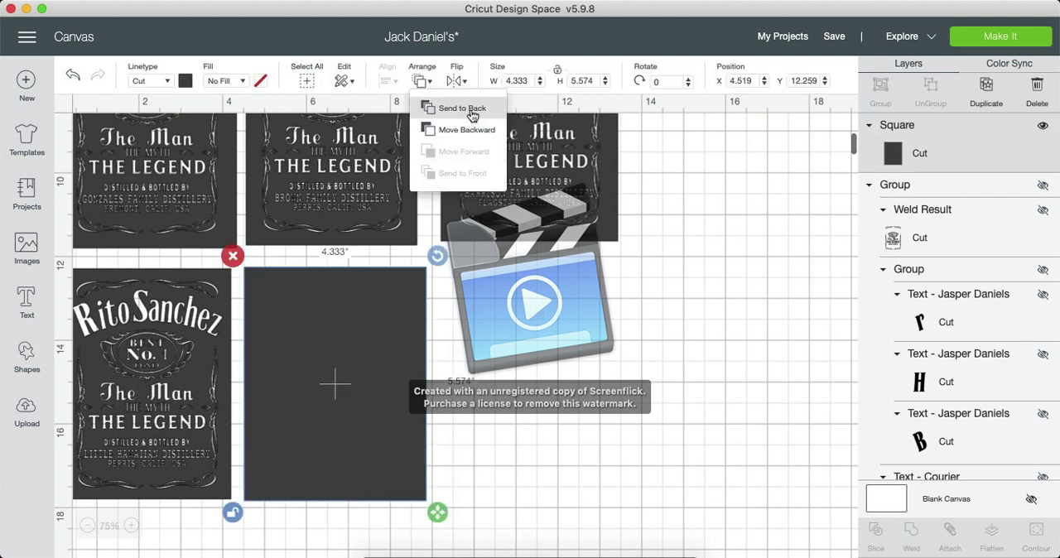
click(462, 109)
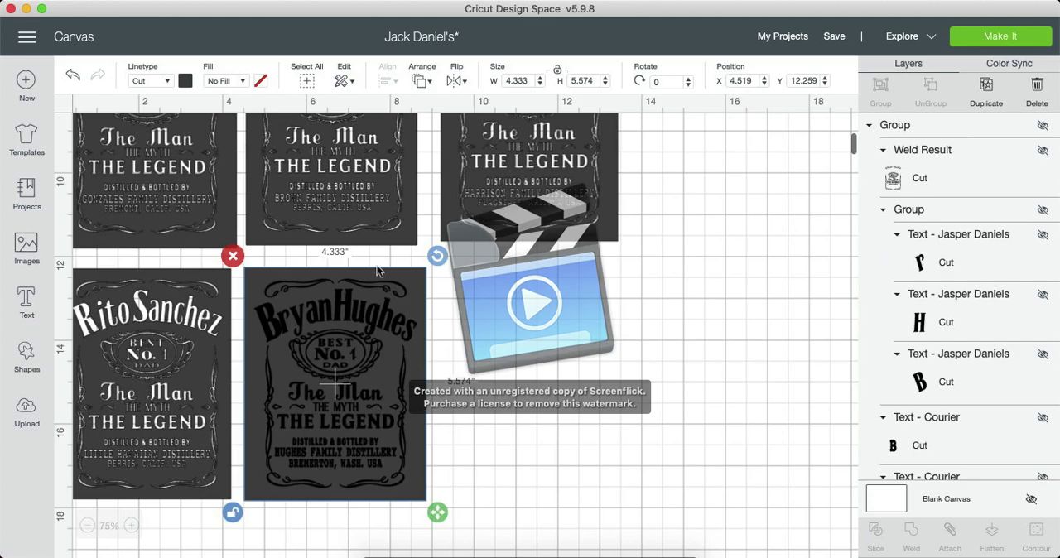
Centre-align the square and label together, then zoom in on the label.
drag(377, 253, 346, 270)
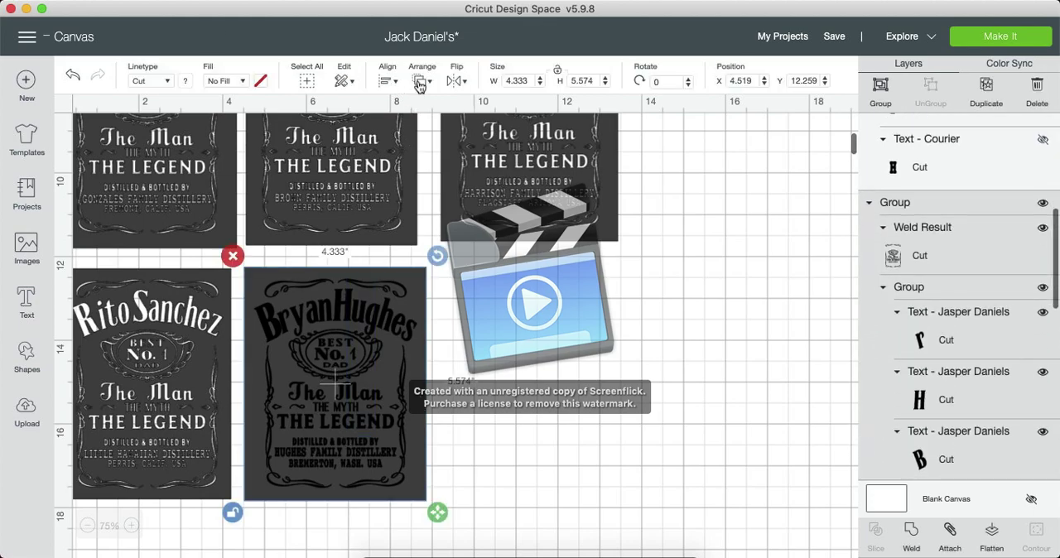
click(420, 83)
click(388, 80)
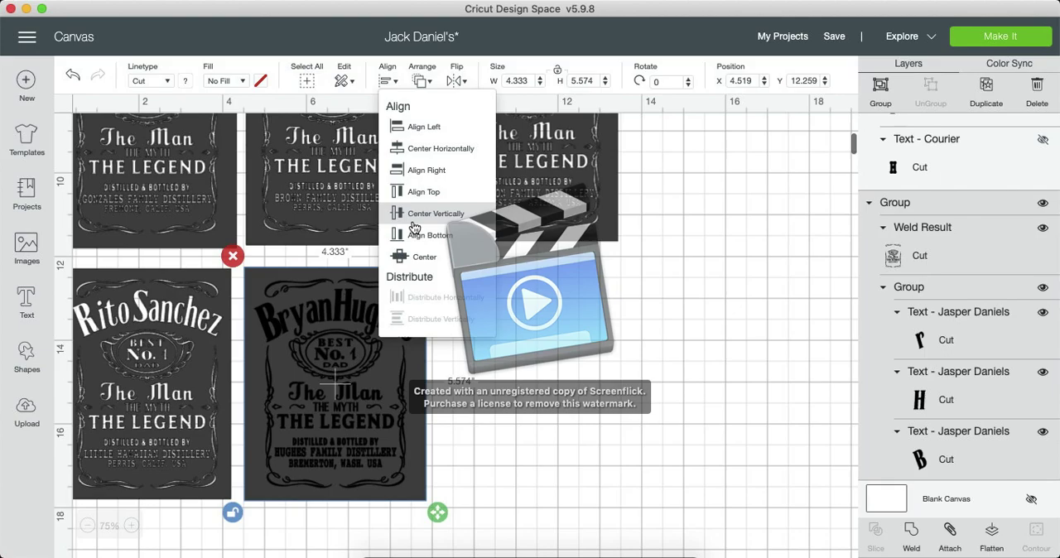
click(418, 257)
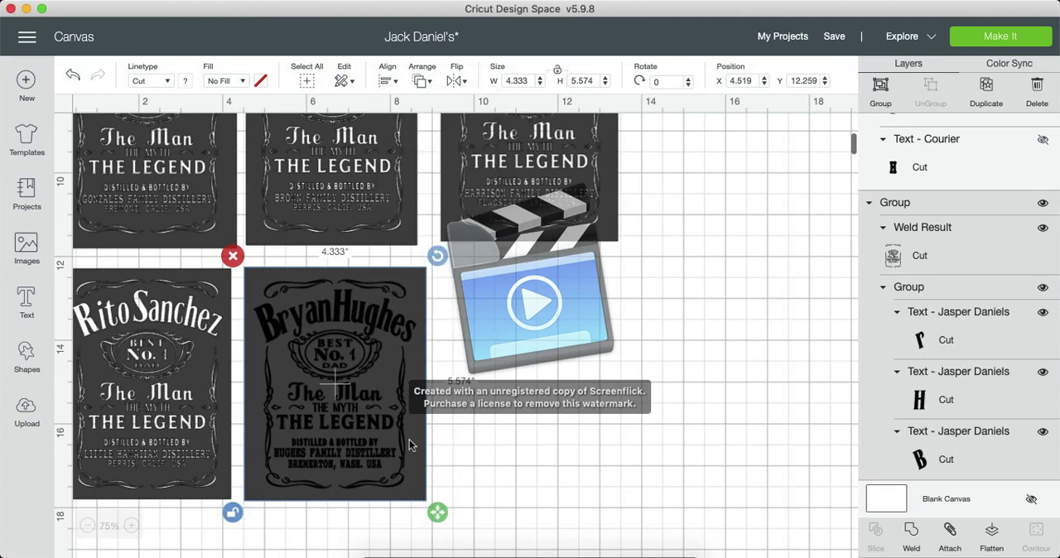
click(458, 440)
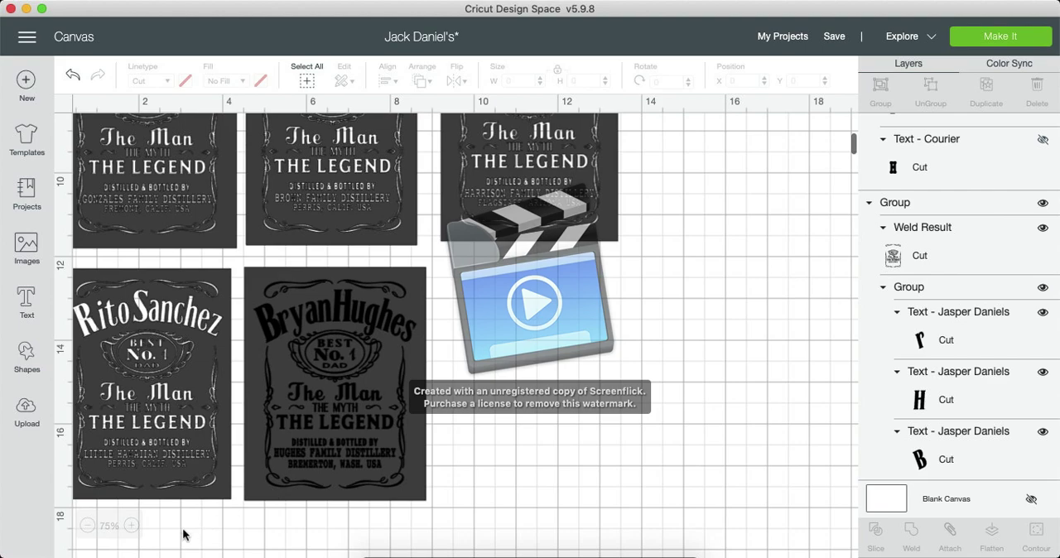
click(131, 525)
click(131, 525)
scroll(455, 332, down, 10)
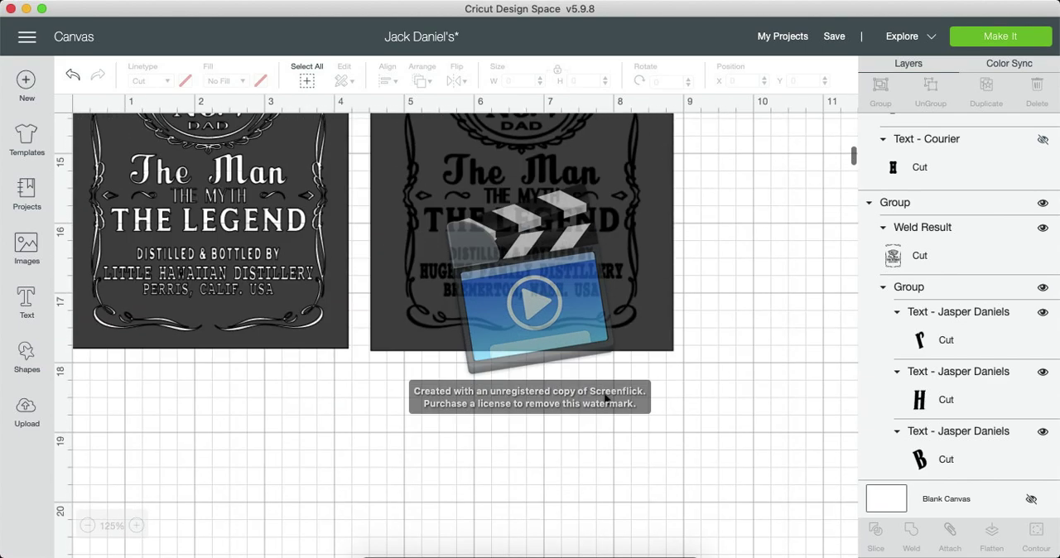
scroll(455, 332, right, 2)
scroll(605, 399, down, 1)
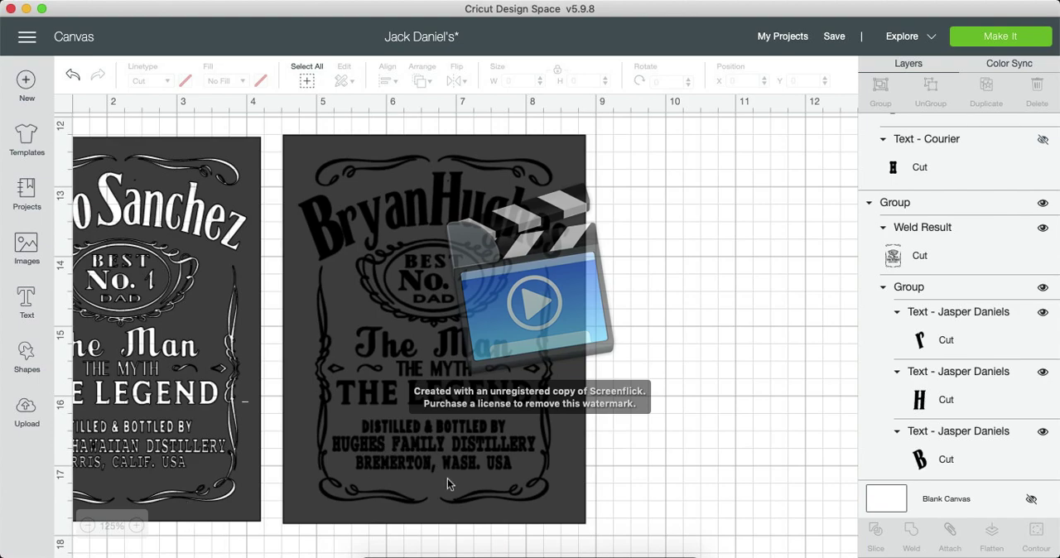
click(451, 255)
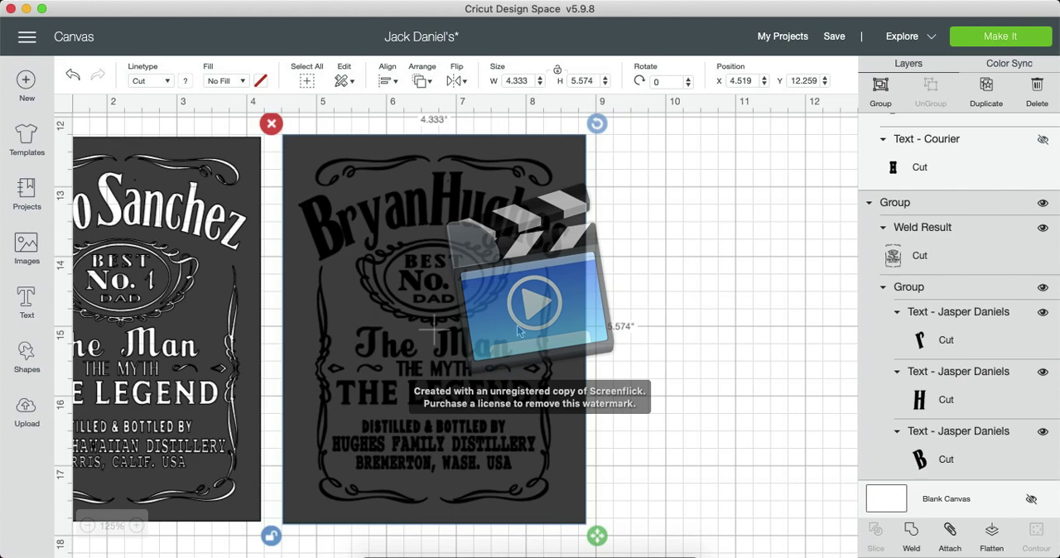
click(695, 285)
click(578, 177)
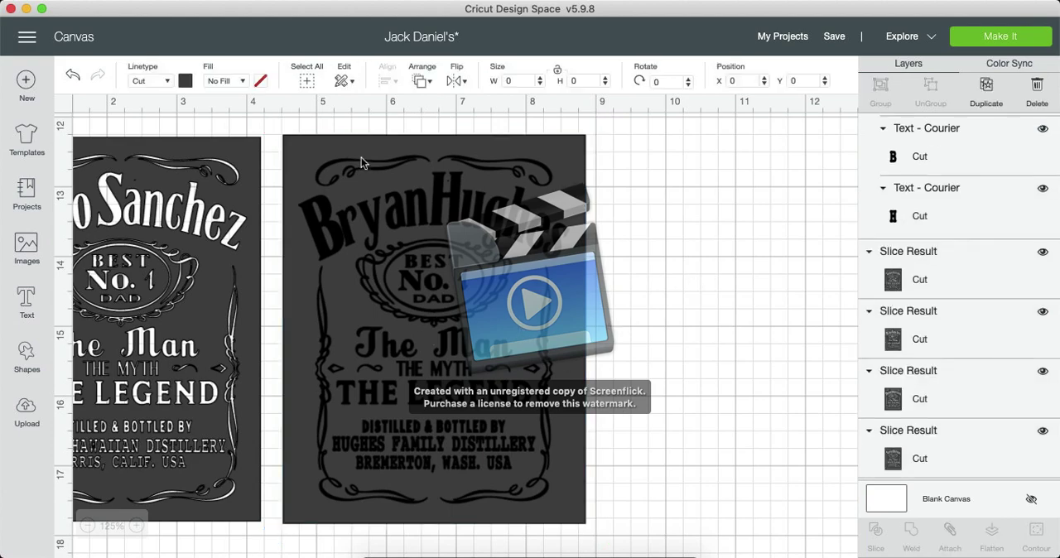
click(1042, 430)
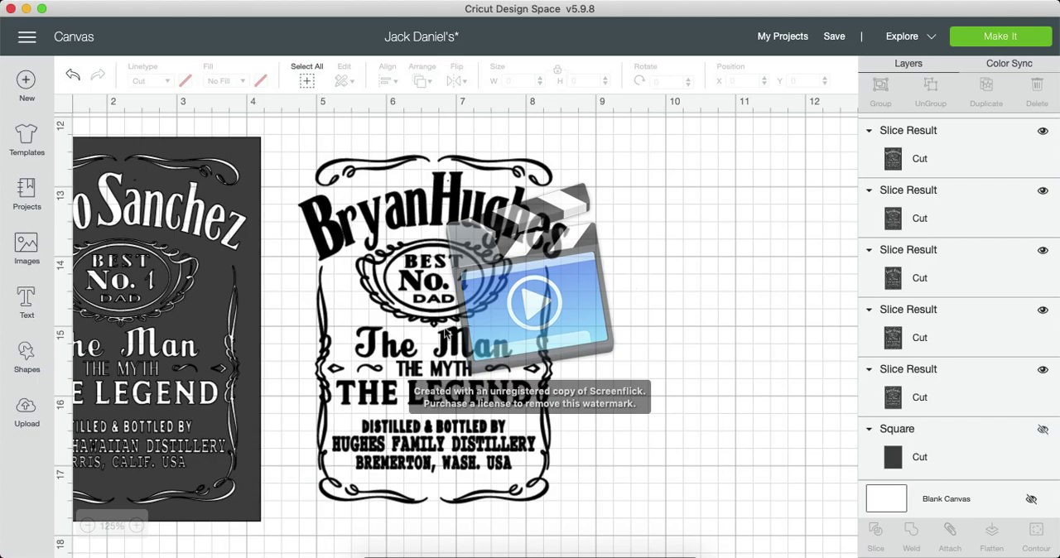
drag(297, 136, 579, 537)
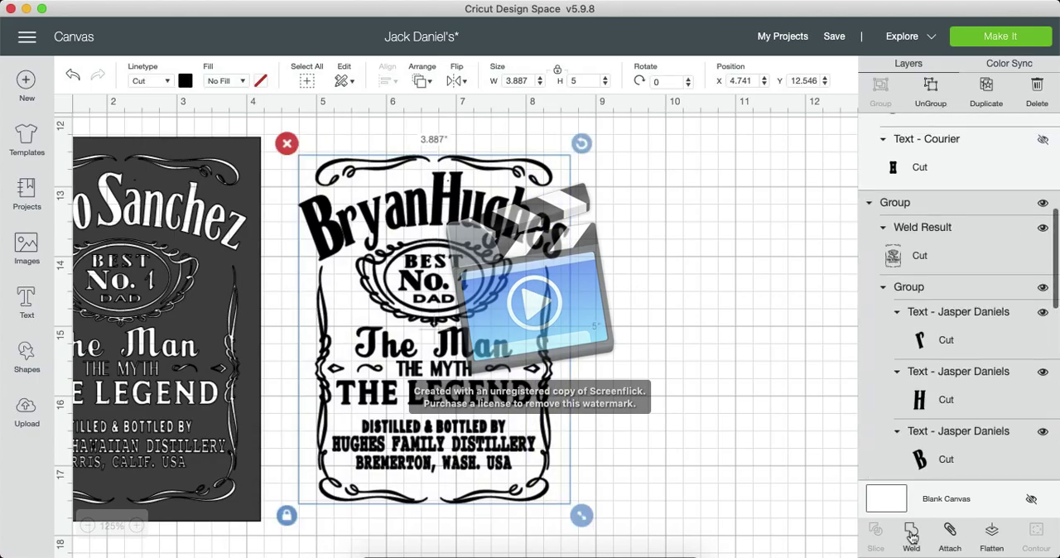
click(911, 535)
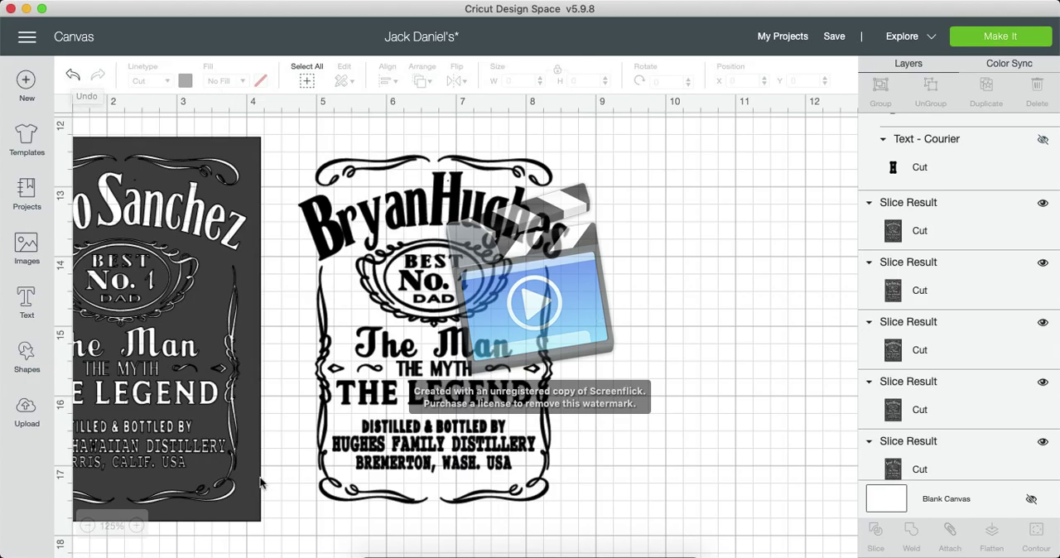
scroll(962, 476, down, 2)
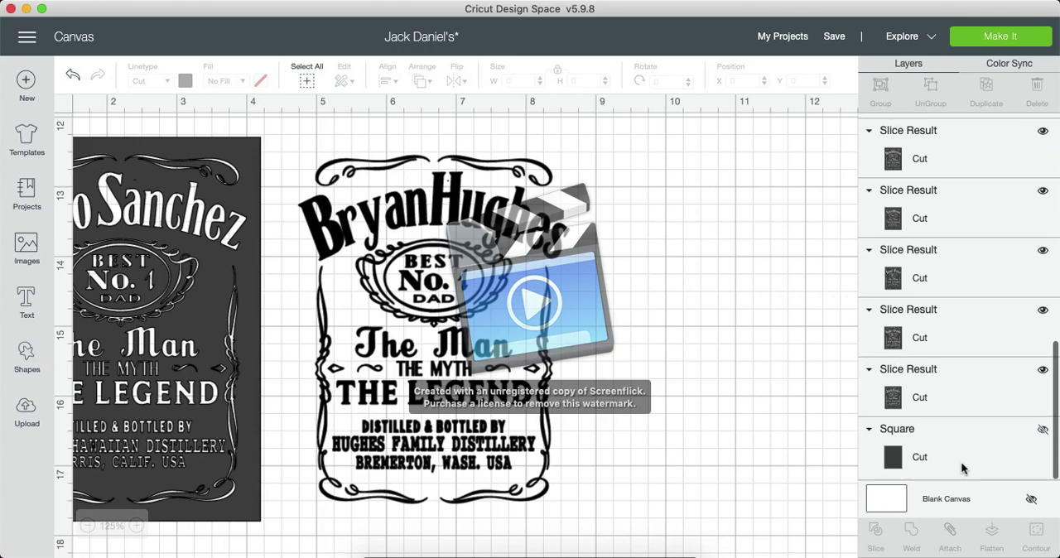
Unhide the square and slice the welded label out of it.
click(1043, 431)
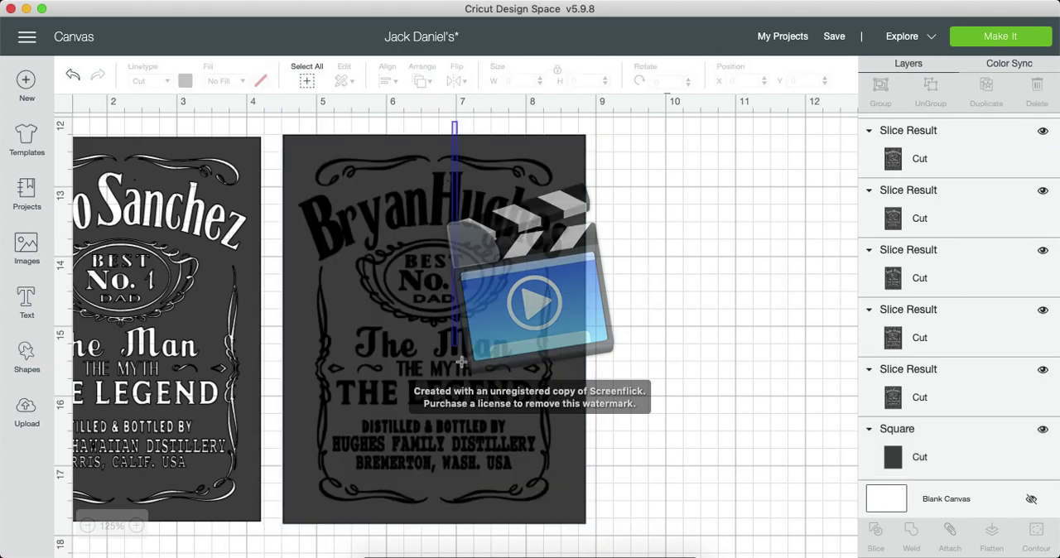
drag(453, 126, 463, 454)
click(881, 543)
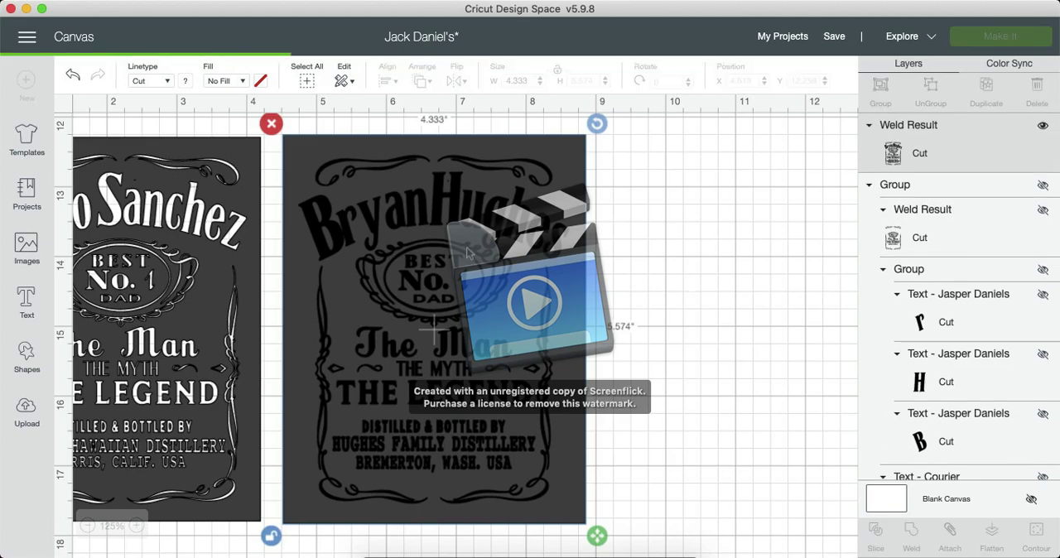
Delete the leftover Slice Result pieces, keeping the negative stencil.
click(454, 204)
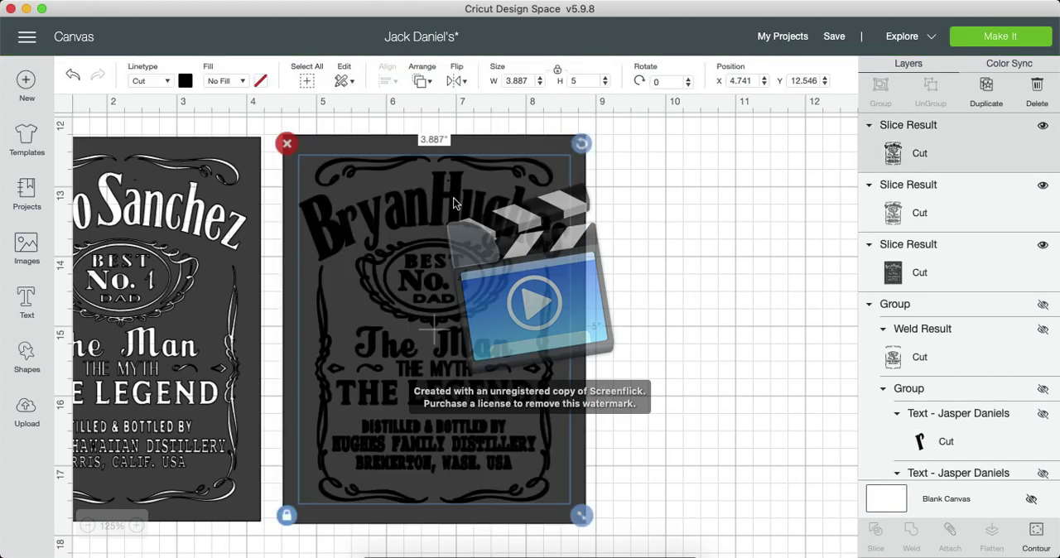
click(287, 144)
click(326, 212)
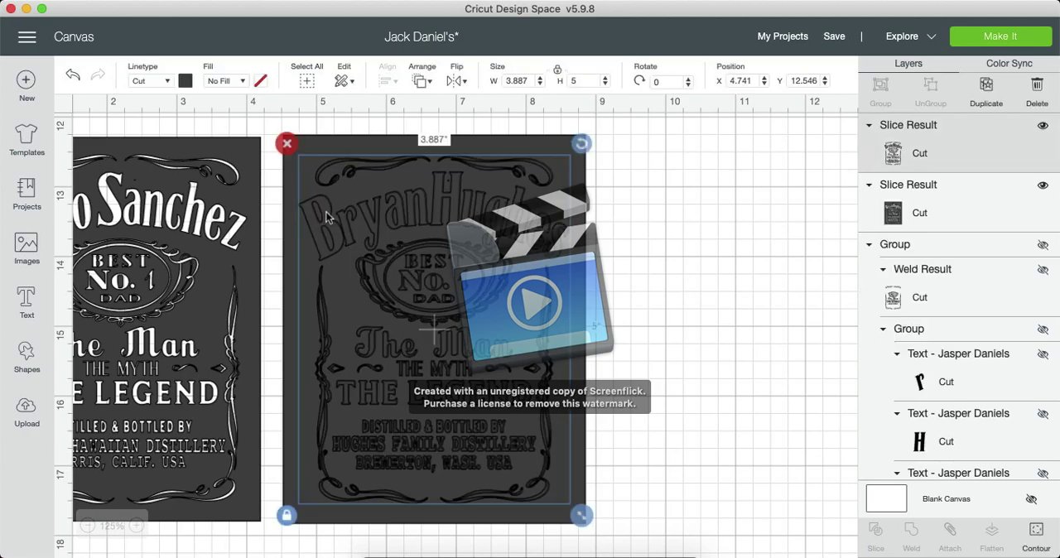
click(287, 144)
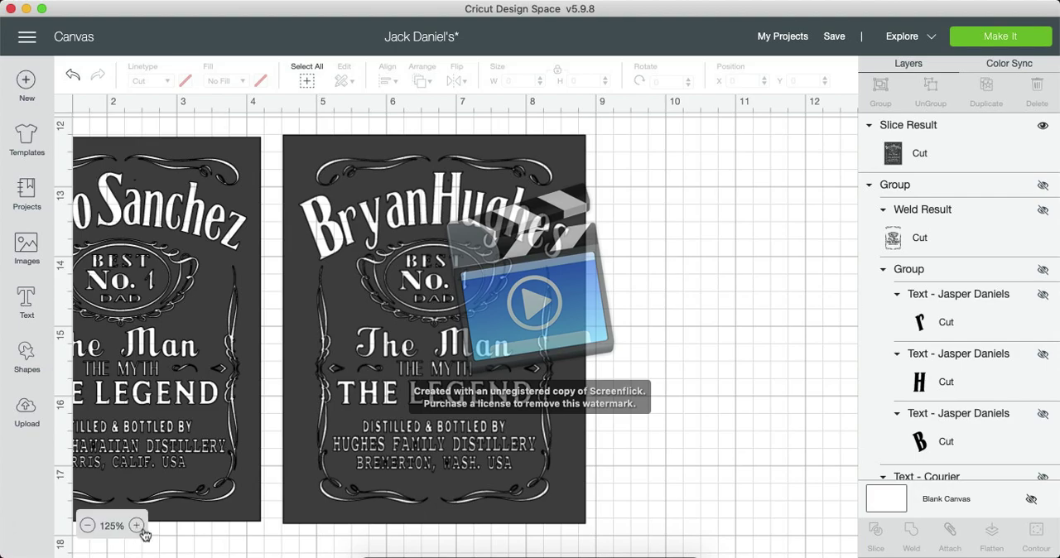
scroll(137, 530, up, 5)
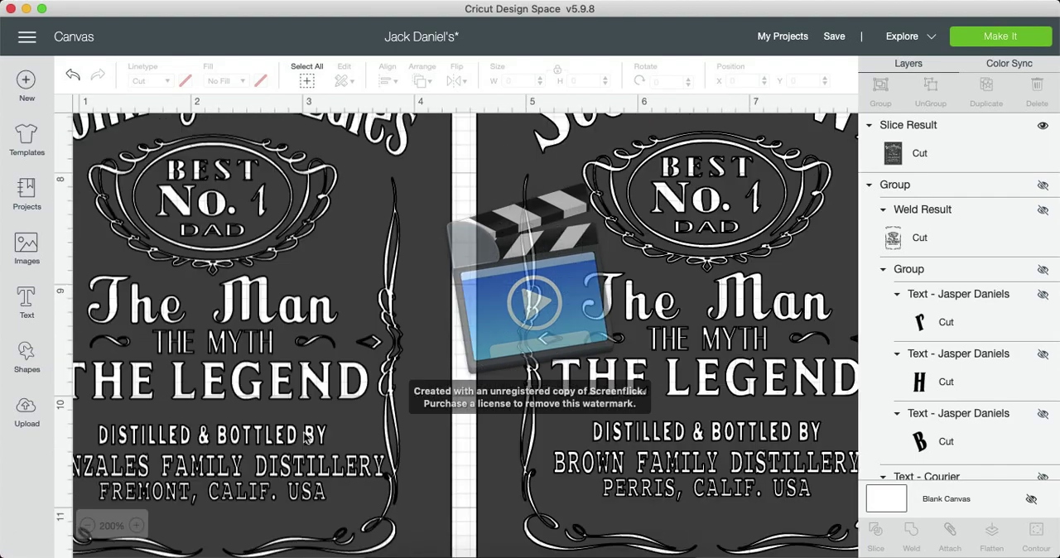
scroll(303, 438, down, 5)
scroll(304, 438, right, 5)
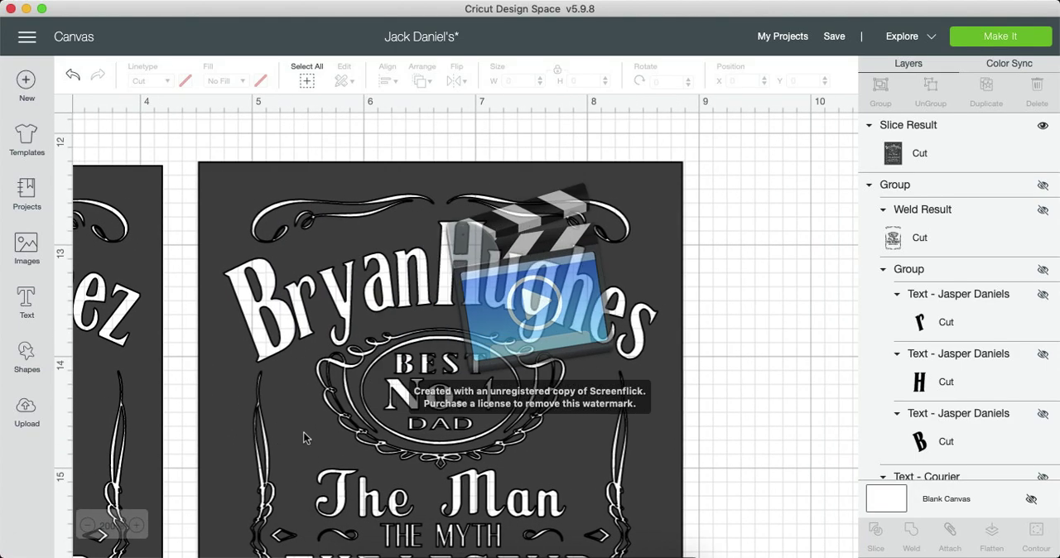
scroll(303, 437, right, 1)
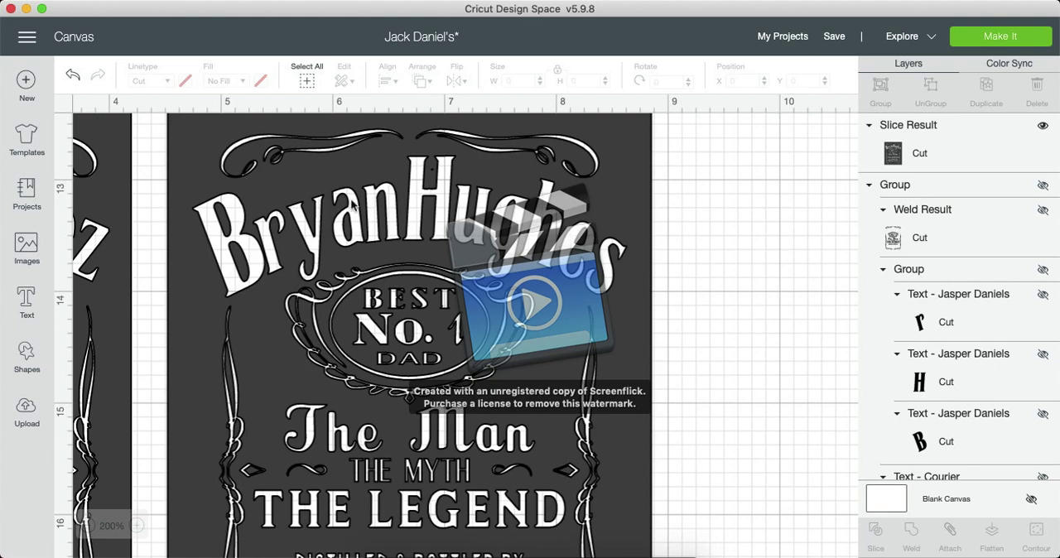
scroll(430, 265, down, 3)
scroll(429, 265, down, 1)
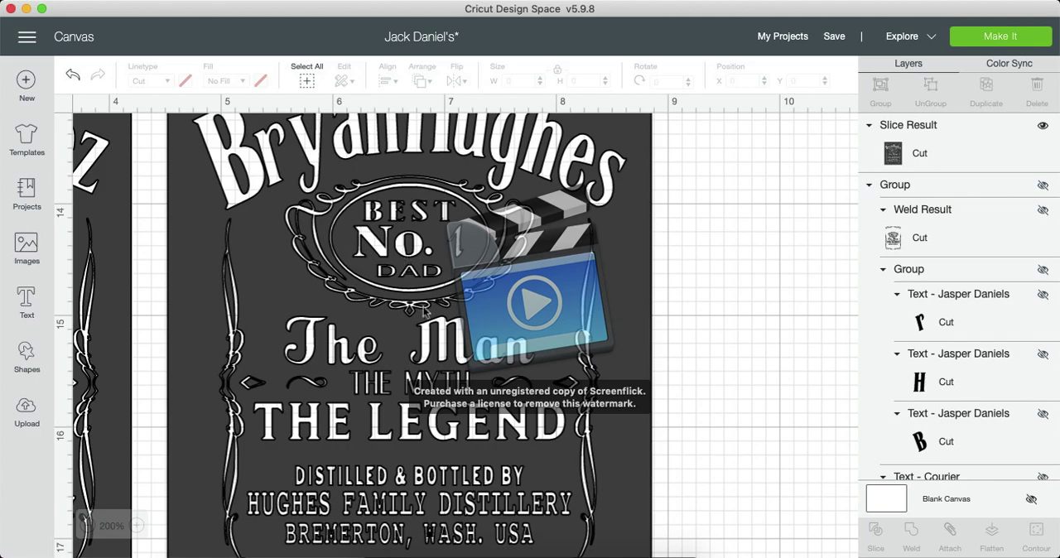
scroll(439, 340, up, 6)
scroll(439, 340, down, 3)
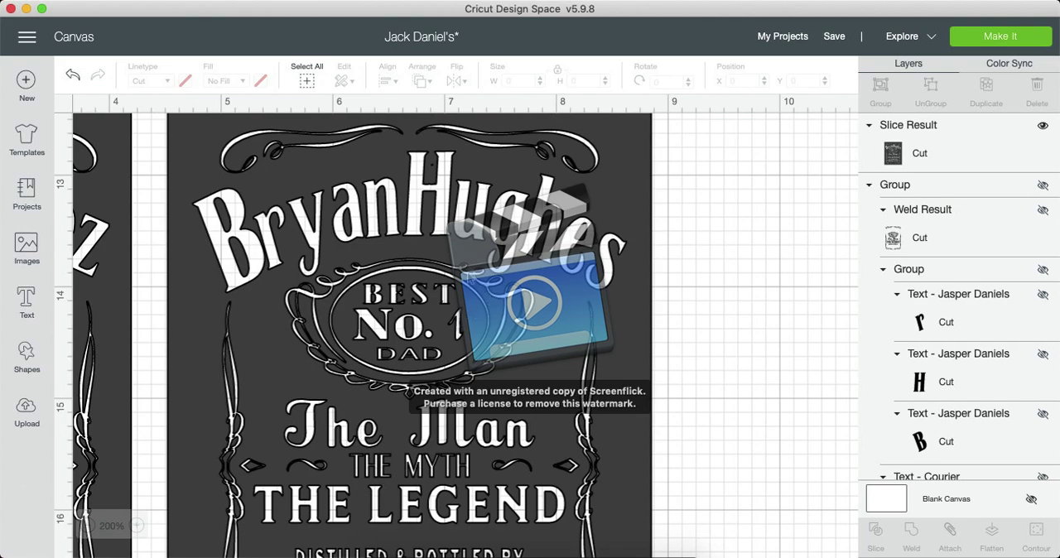
scroll(325, 338, down, 2)
scroll(326, 338, down, 3)
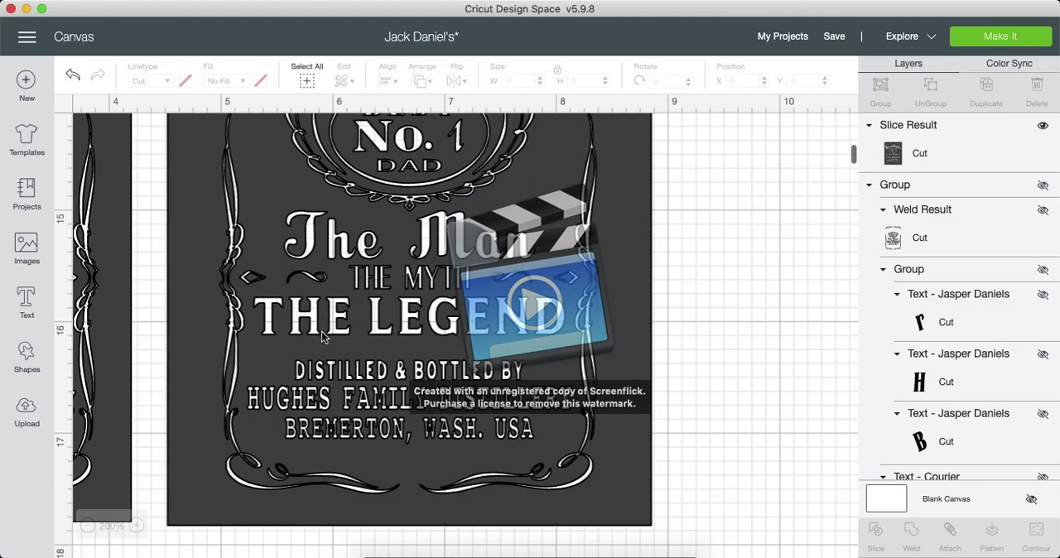
scroll(489, 375, up, 1)
scroll(513, 368, up, 1)
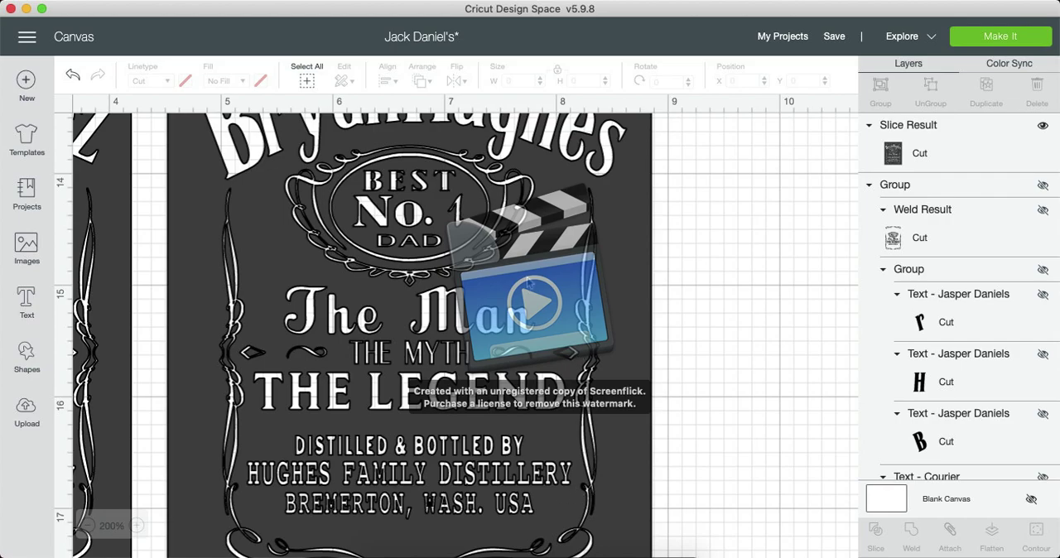
scroll(530, 397, down, 3)
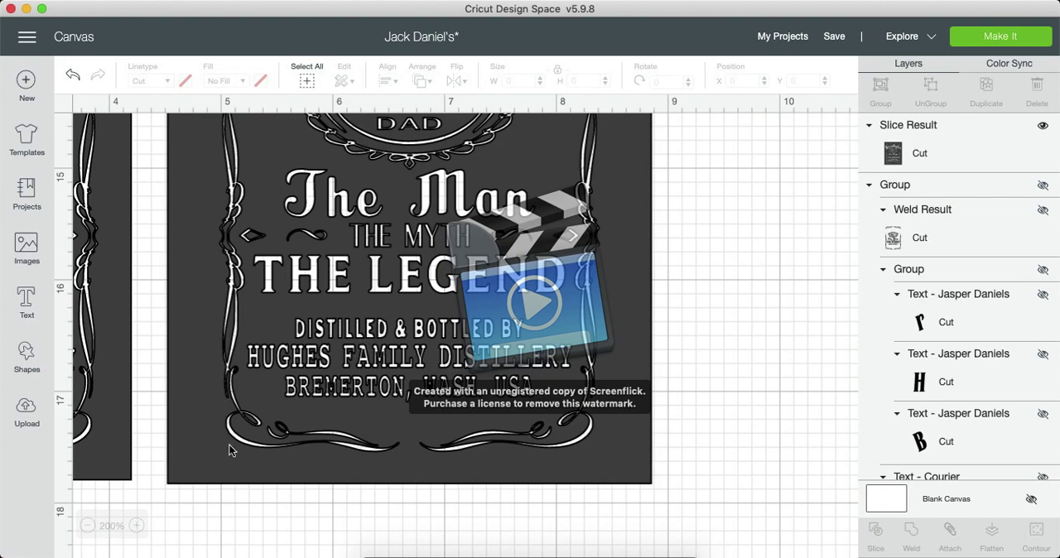
click(139, 526)
scroll(454, 439, down, 5)
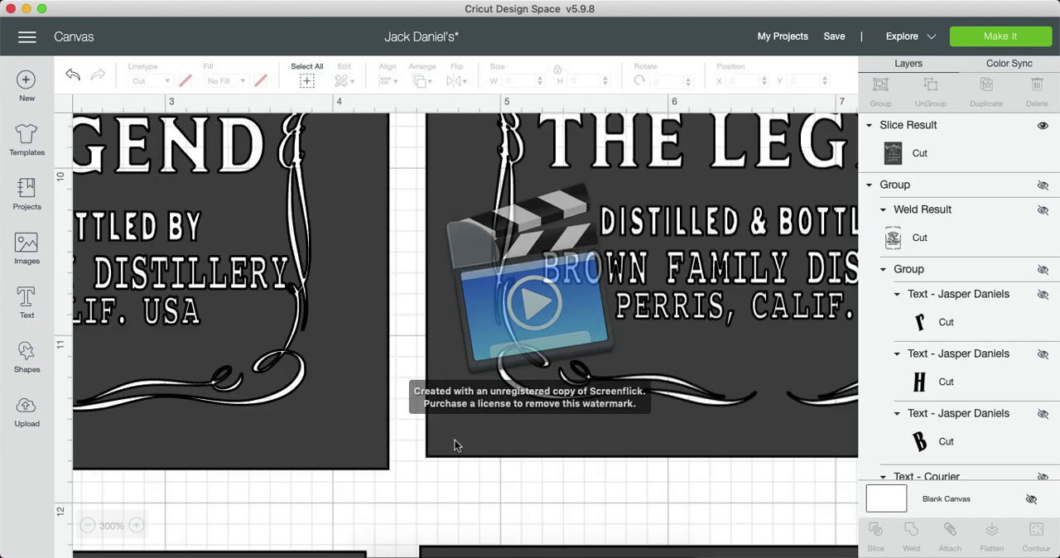
scroll(454, 439, up, 1)
scroll(454, 439, up, 5)
scroll(454, 445, down, 5)
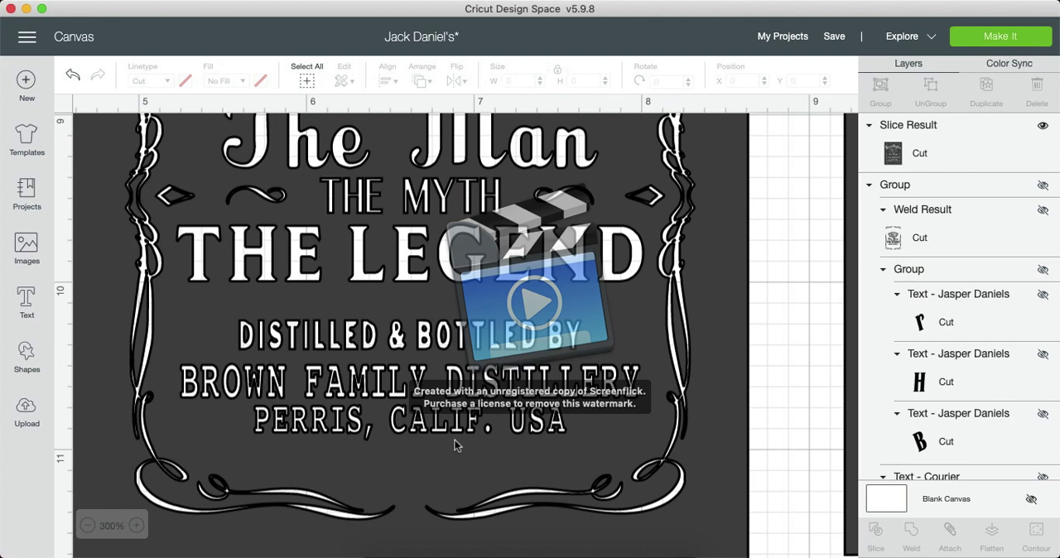
scroll(454, 445, down, 2)
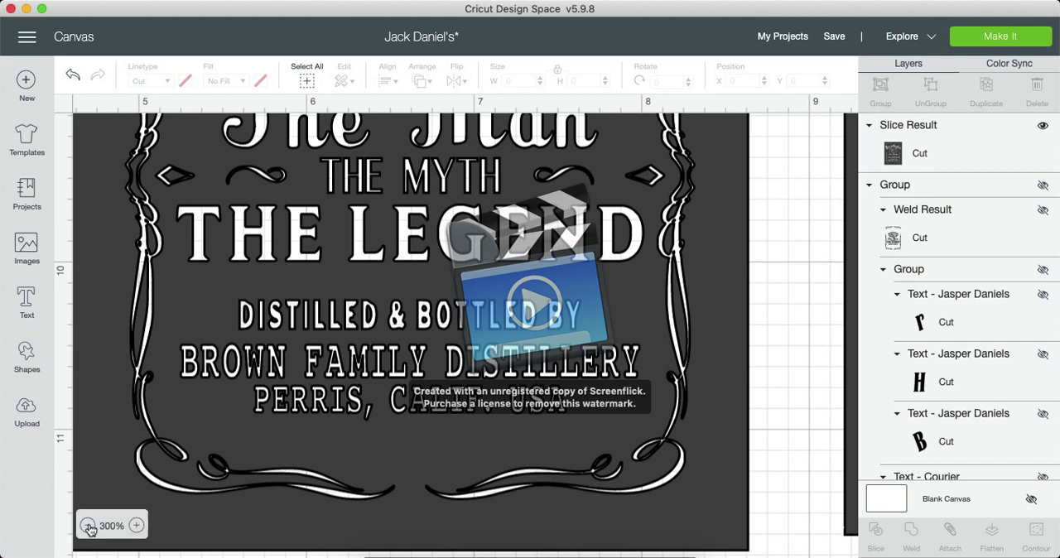
click(87, 525)
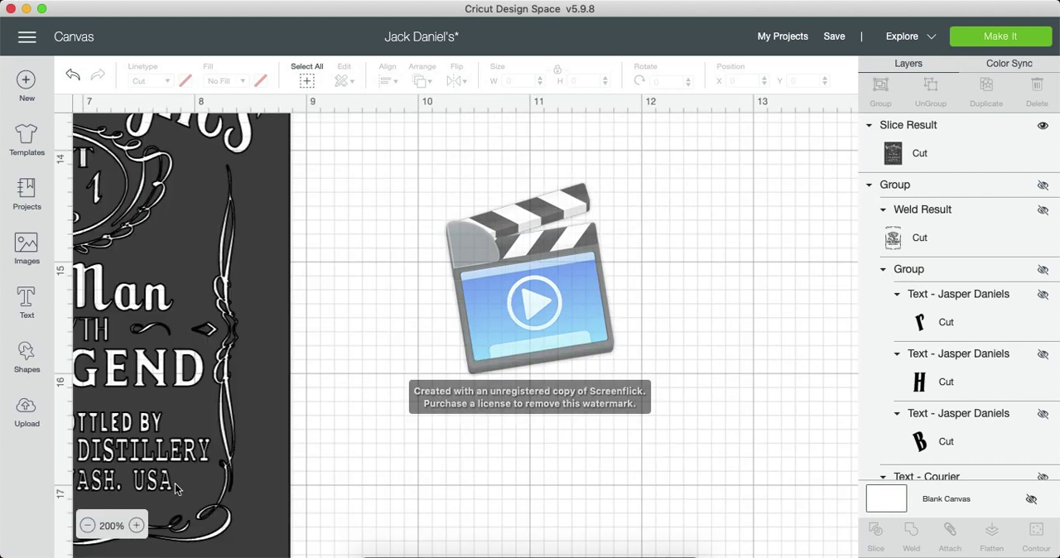
scroll(258, 461, up, 2)
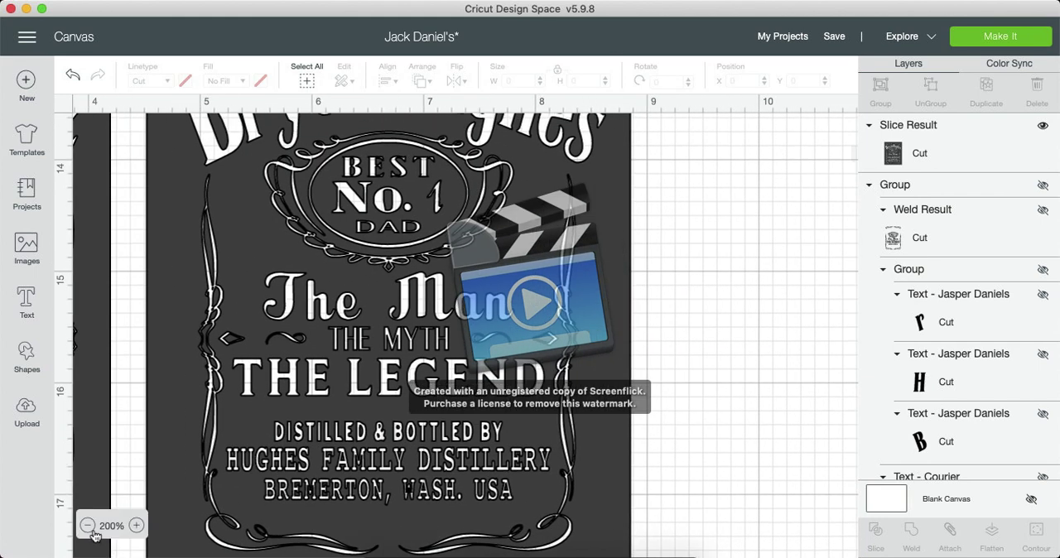
click(87, 525)
scroll(211, 450, up, 5)
scroll(210, 450, up, 3)
scroll(211, 450, up, 2)
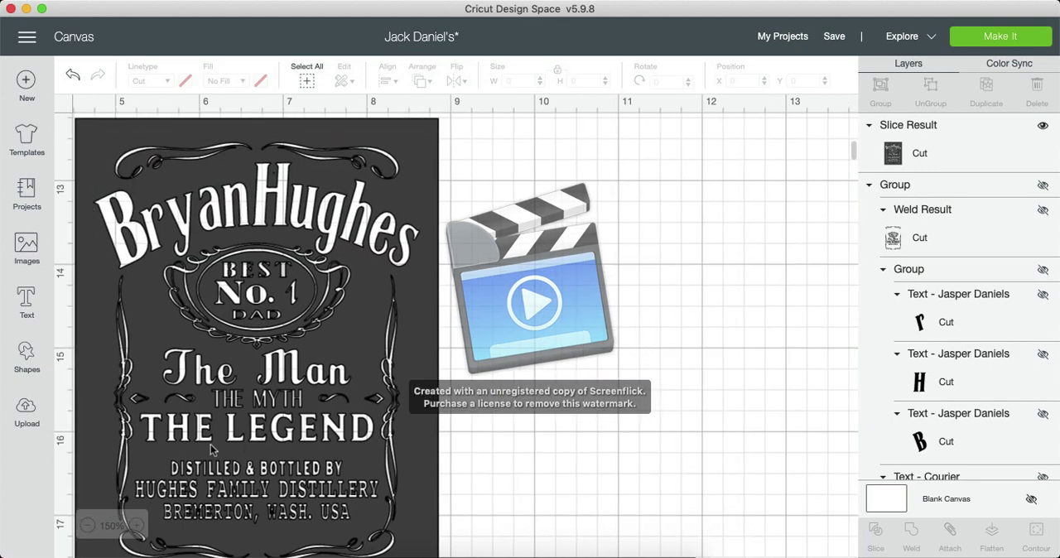
scroll(211, 452, up, 1)
scroll(211, 452, down, 1)
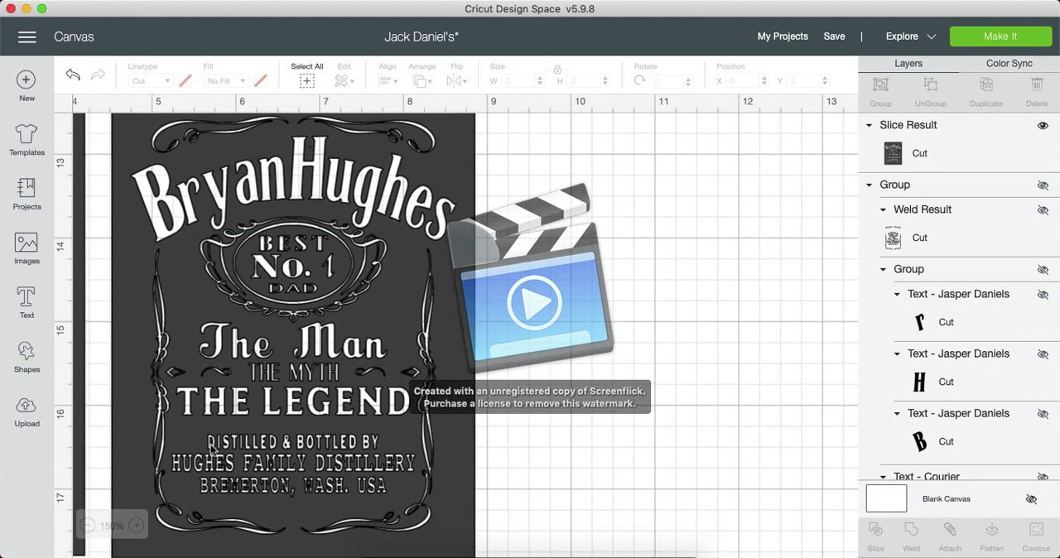
click(87, 525)
scroll(172, 475, down, 10)
scroll(225, 428, up, 3)
scroll(224, 427, up, 8)
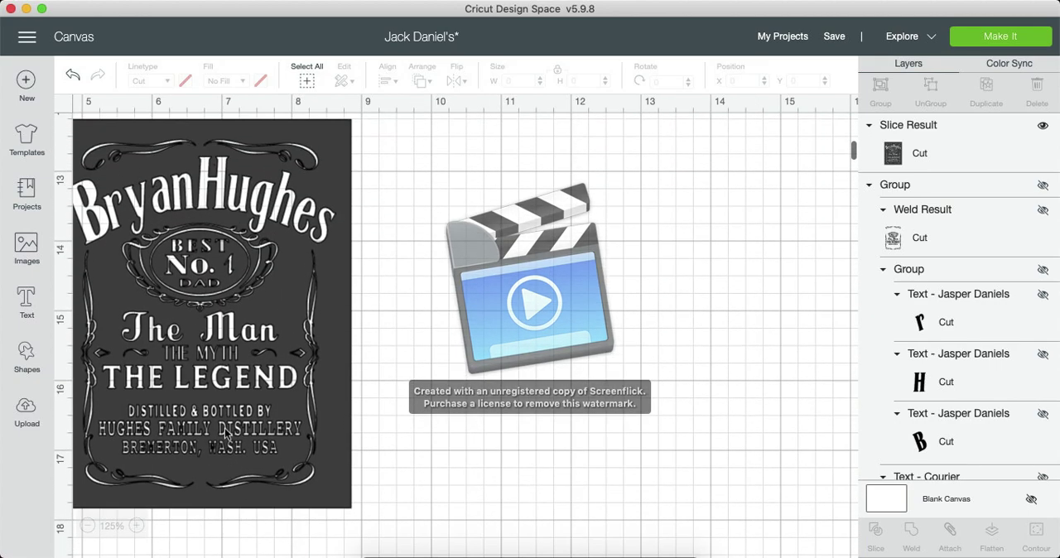
scroll(225, 431, up, 3)
scroll(225, 430, down, 2)
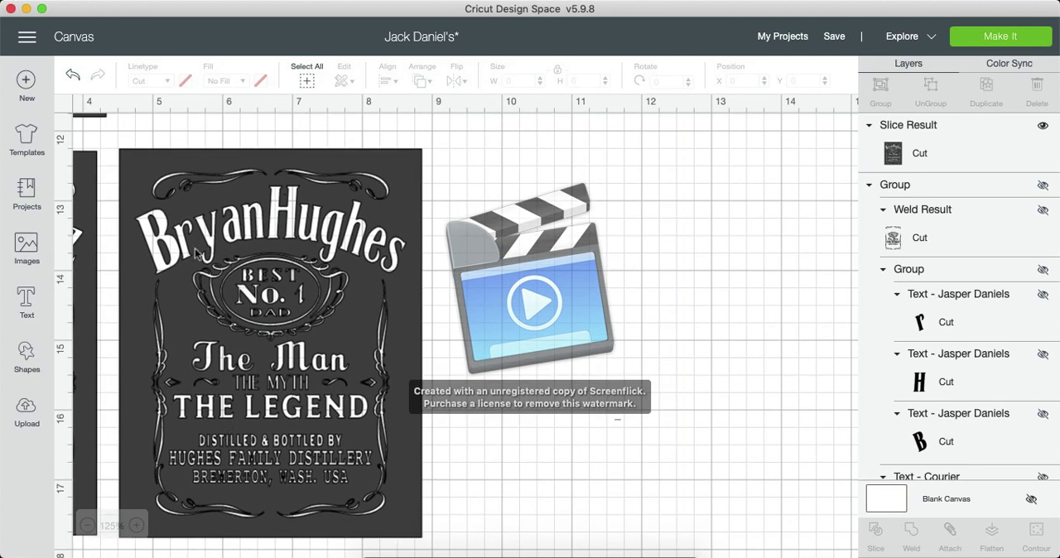
scroll(396, 428, down, 4)
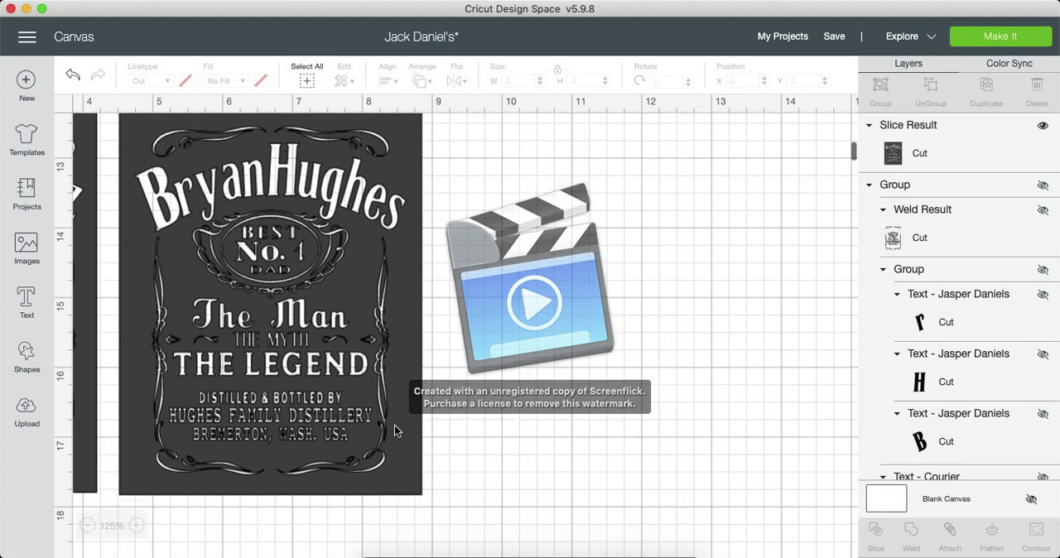
scroll(394, 425, up, 3)
scroll(394, 425, up, 1)
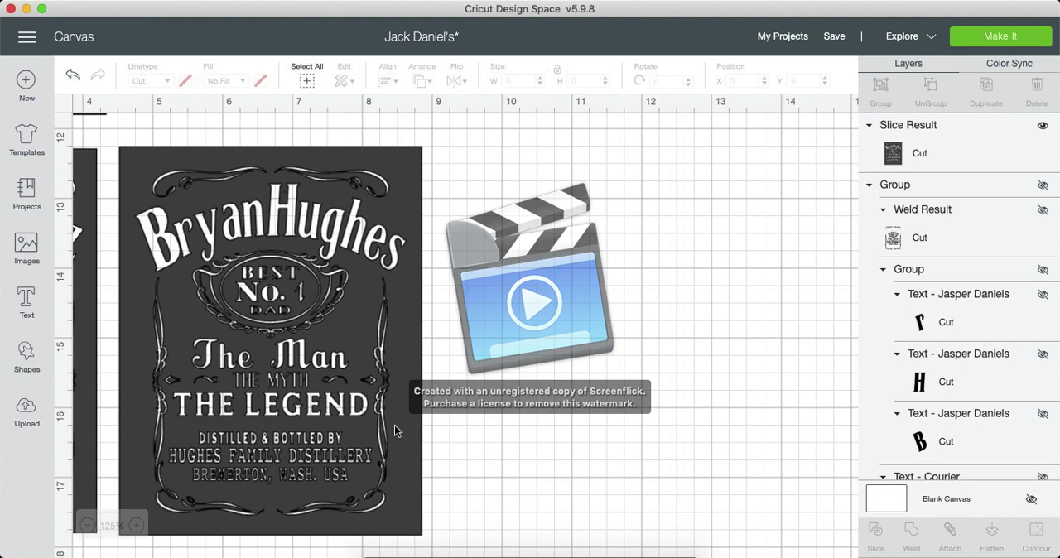
scroll(394, 429, down, 2)
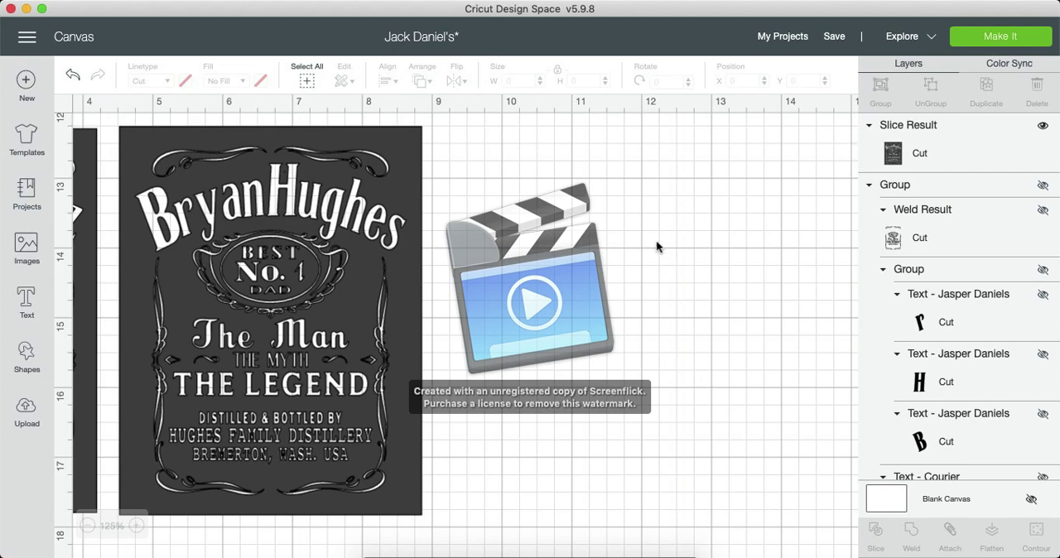
click(734, 2)
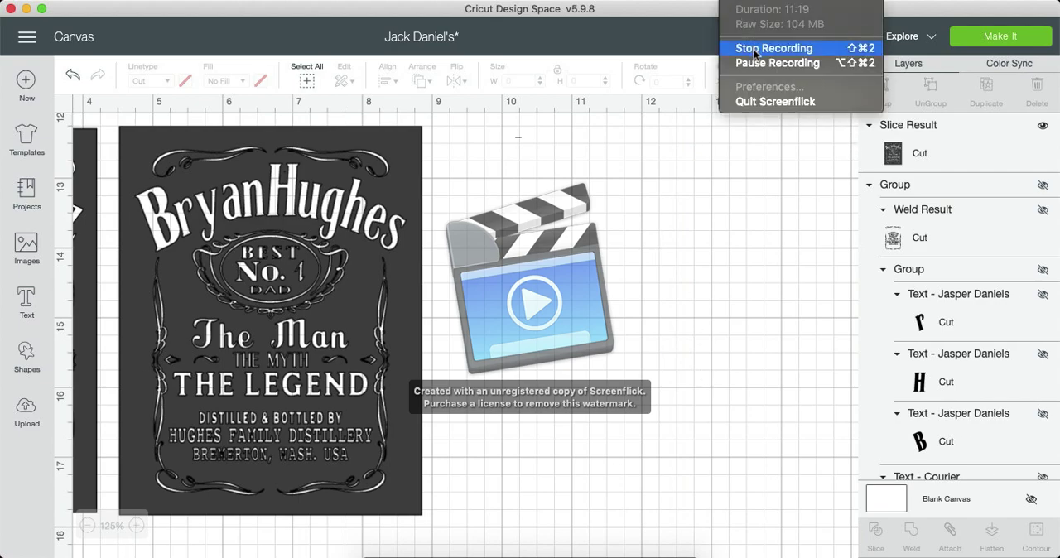